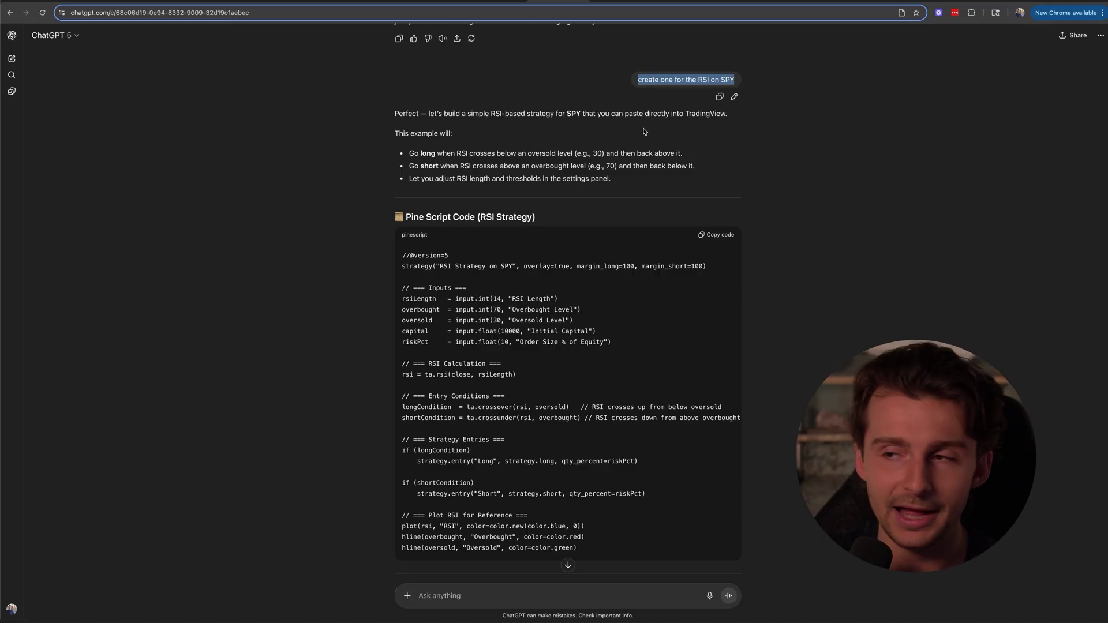
Switch to the SPY chart in TradingView and open the Pine Script editor with the RSI SPY Strategy (with SL/TP) code.
scroll(423, 154, "down", 3)
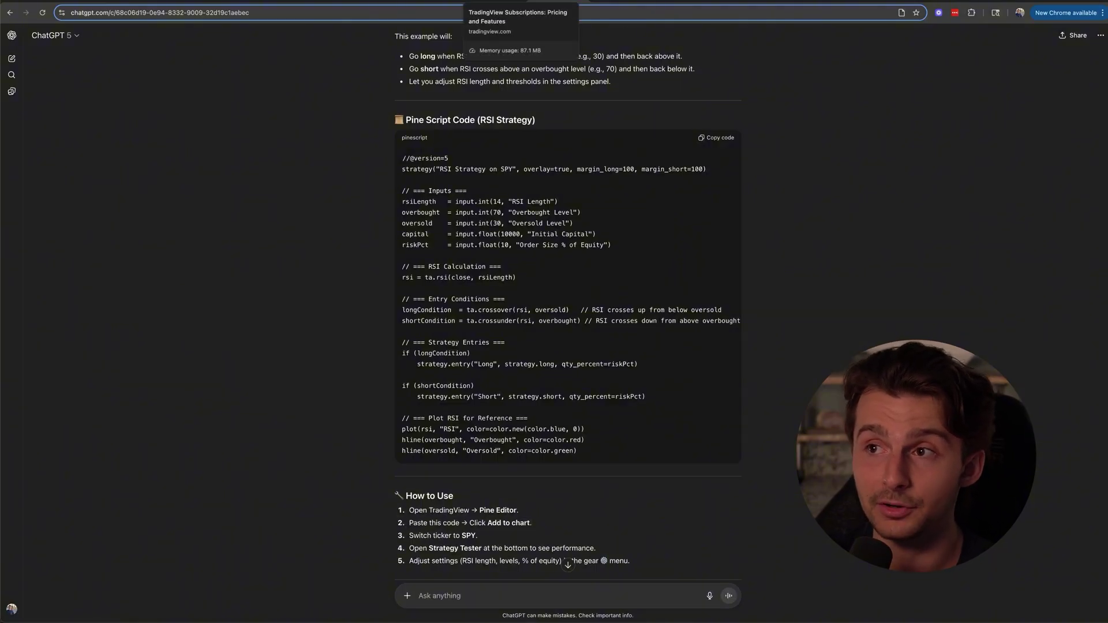
left_click(490, 2)
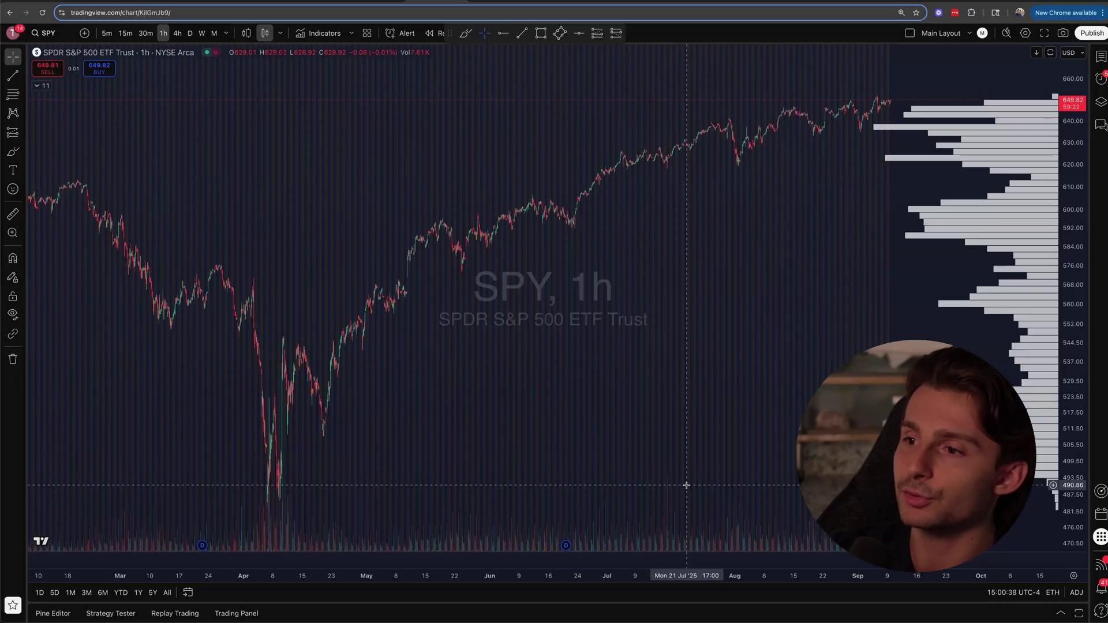
left_click(51, 614)
scroll(159, 453, "up", 5)
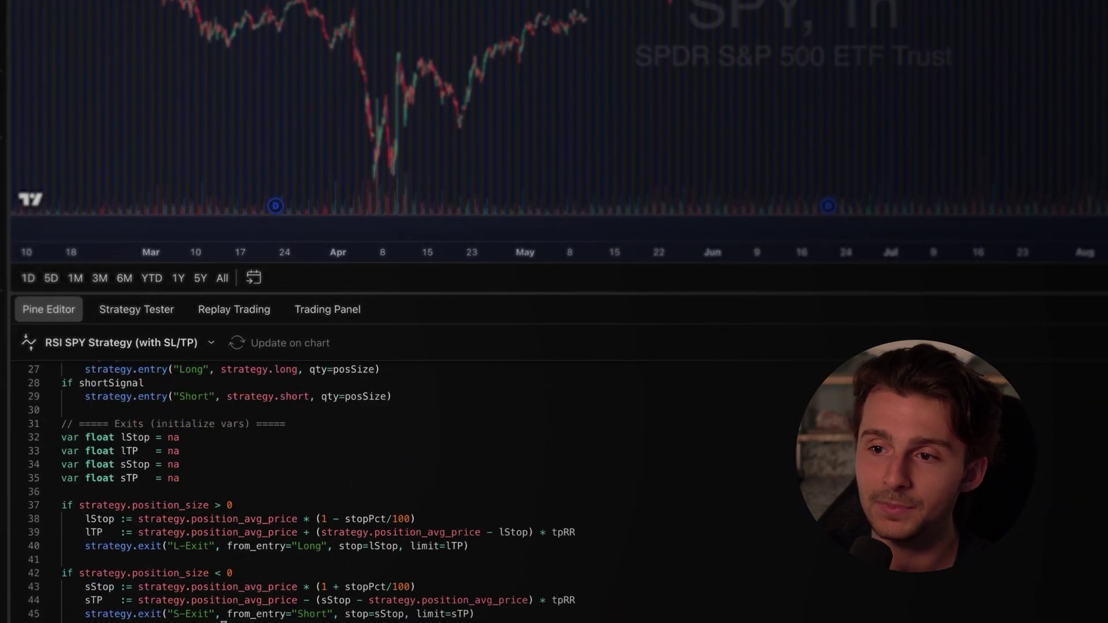
scroll(225, 548, "up", 5)
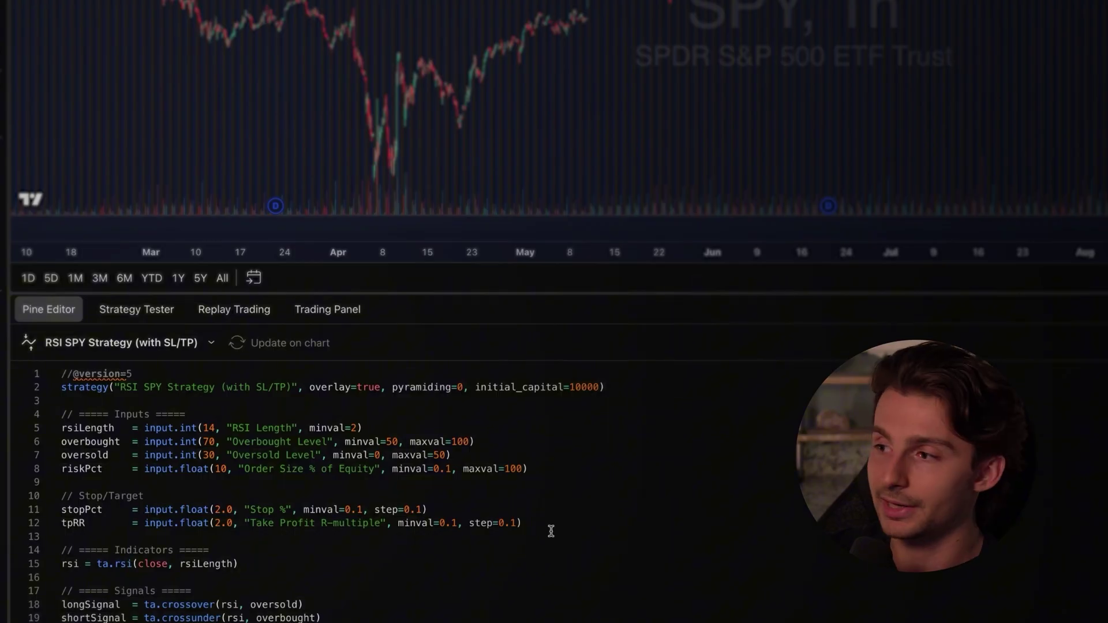
scroll(551, 531, "down", 10)
left_click(413, 605)
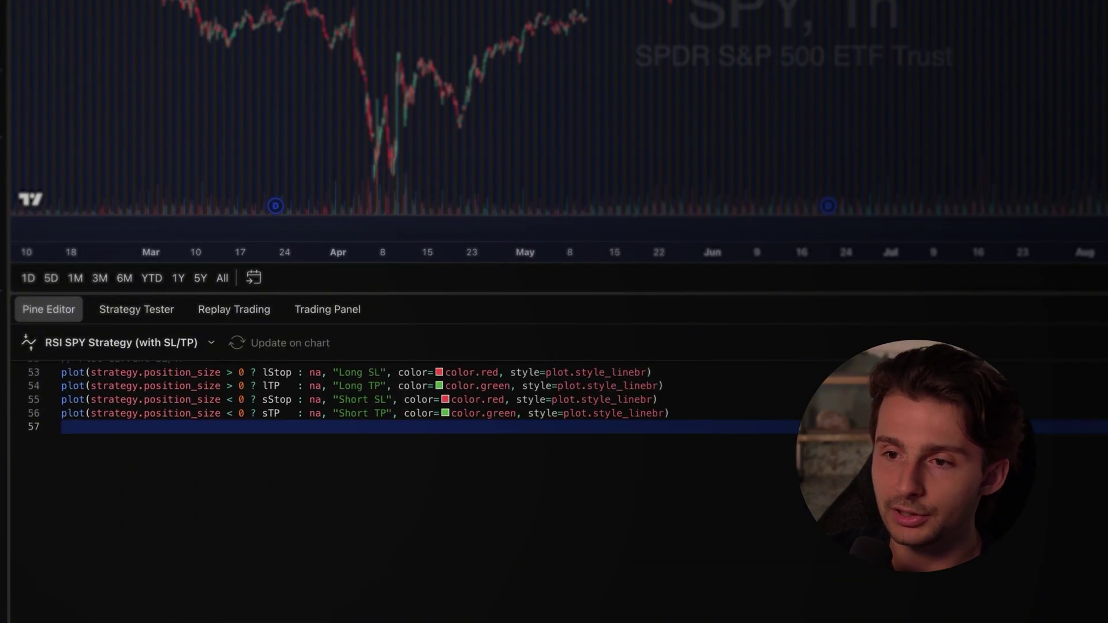
left_click(210, 342)
mouse_move(271, 515)
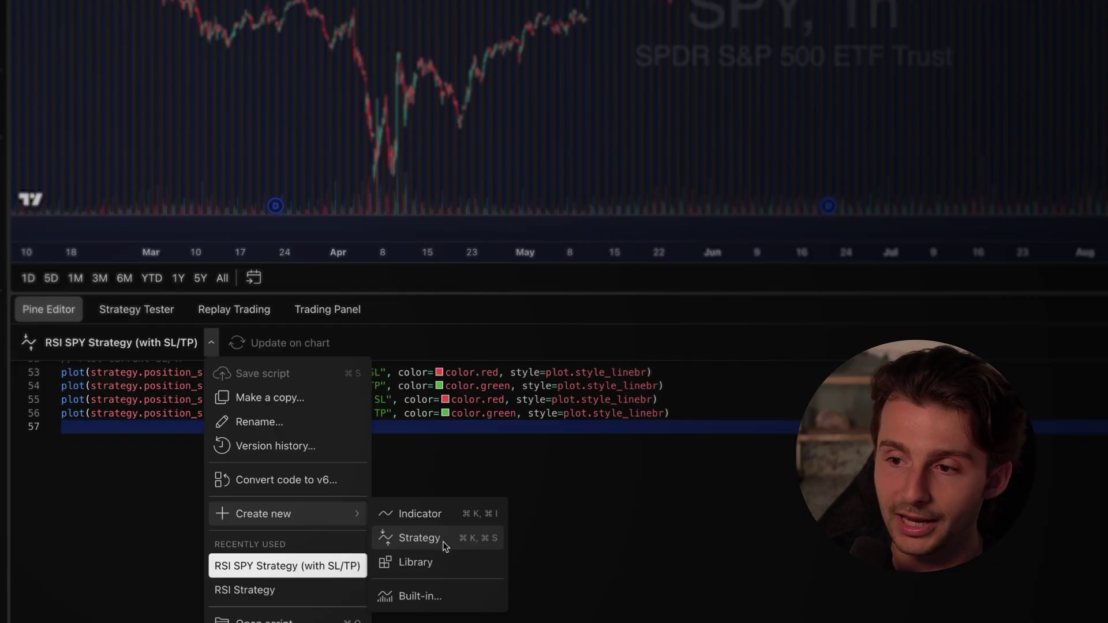
left_click(160, 502)
scroll(252, 537, "up", 1)
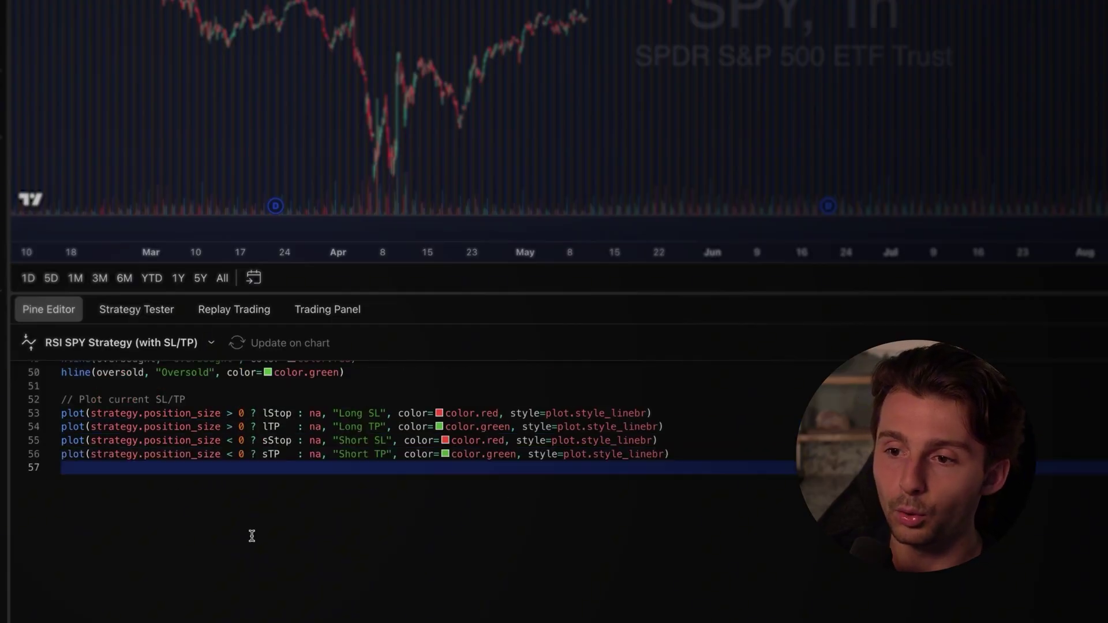
scroll(252, 536, "up", 5)
scroll(240, 600, "down", 5)
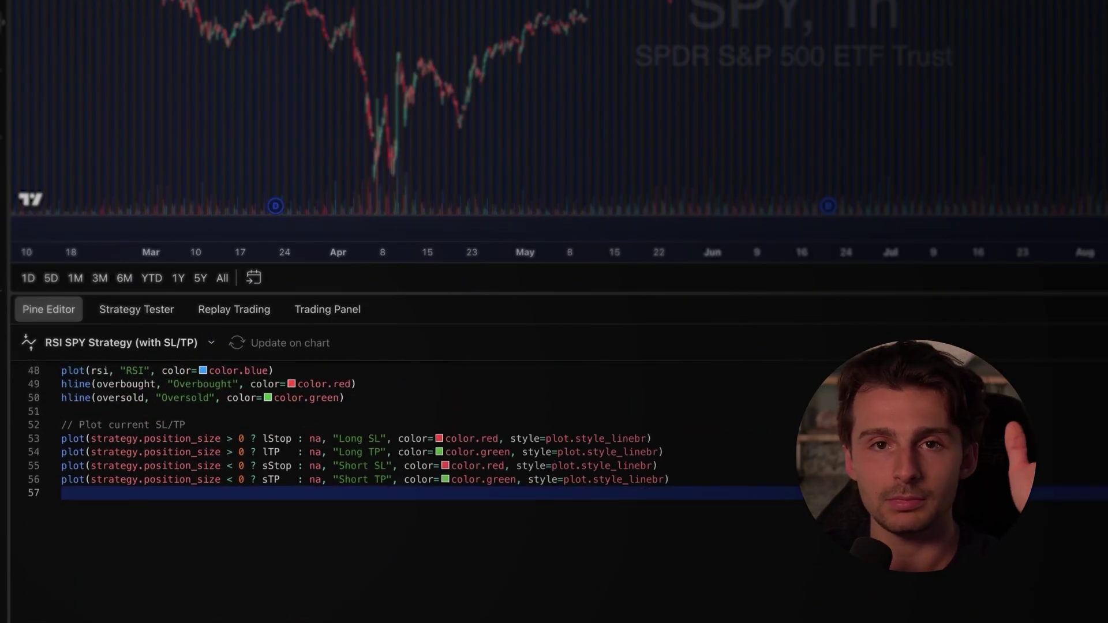
scroll(231, 116, "right", 5)
scroll(440, 62, "left", 5)
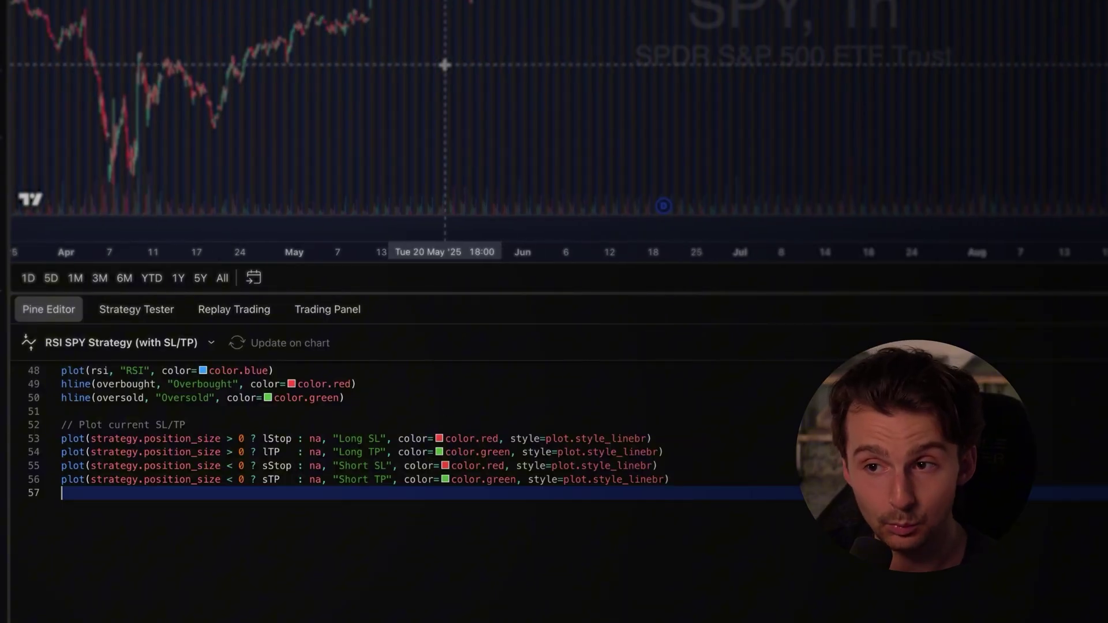
scroll(428, 421, "down", 1)
scroll(614, 583, "up", 15)
scroll(614, 584, "down", 18)
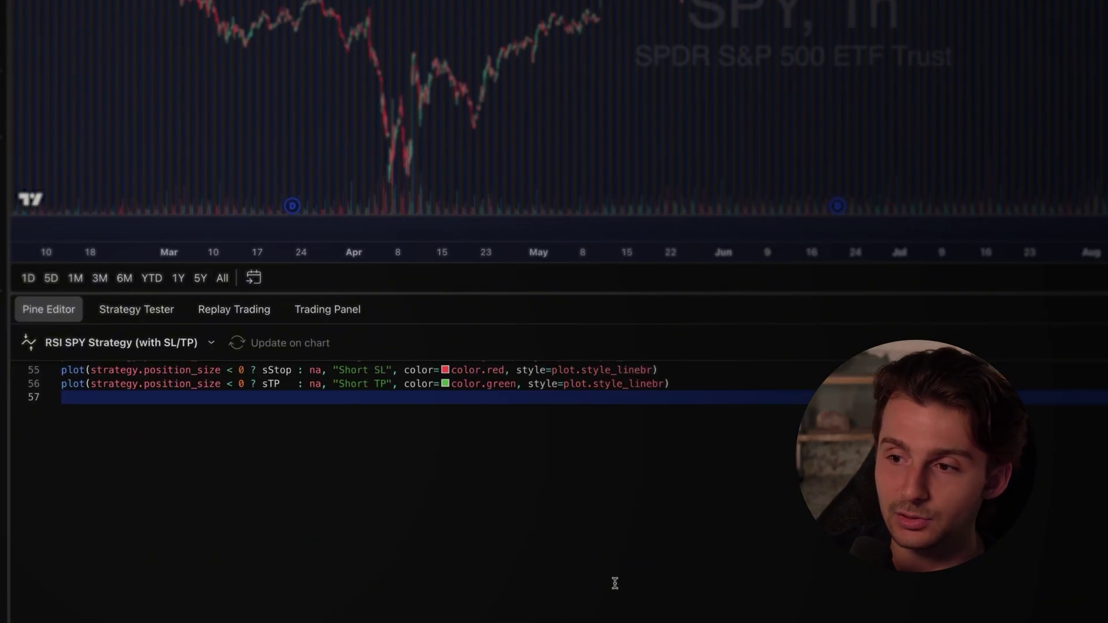
Replace the whole script with the copied "RSI Strategy on SPY" code and try to update the strategy on the chart.
scroll(614, 497, "up", 3)
scroll(614, 496, "up", 2)
left_click_drag(683, 574, 214, 247)
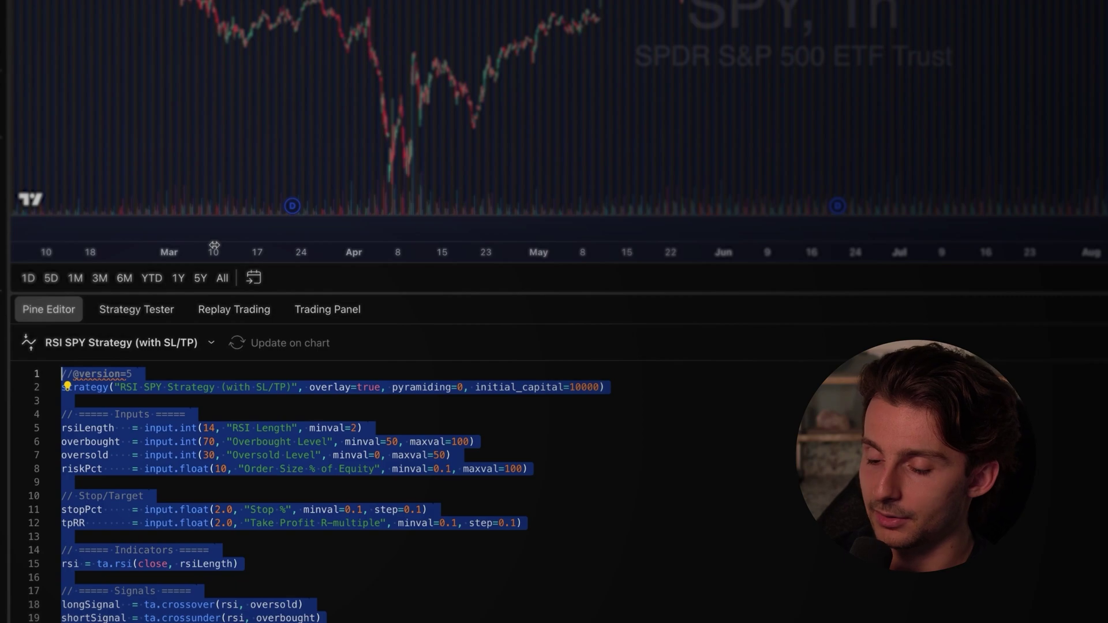
key("ctrl+v")
scroll(547, 532, "down", 3)
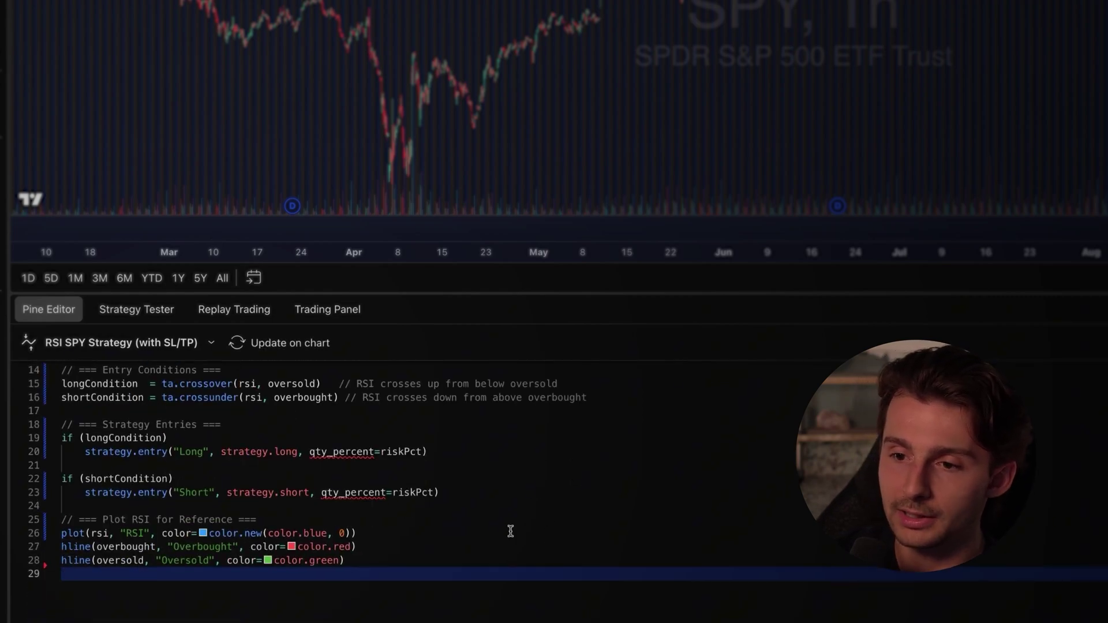
left_click(259, 344)
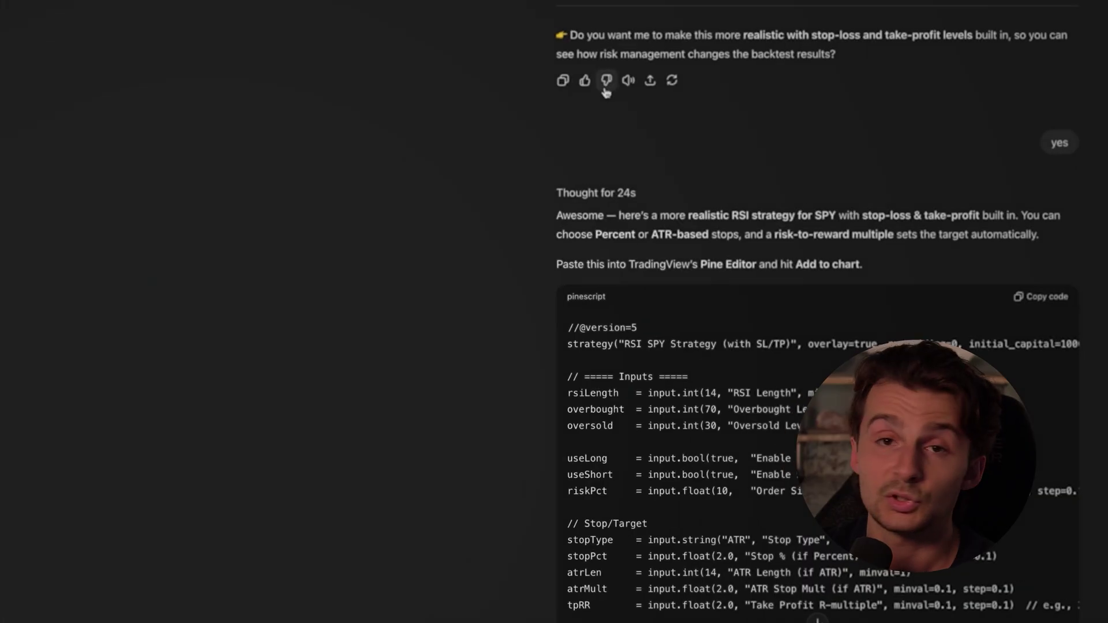
Switch to the ChatGPT conversation and review the RSI strategy version with stop-loss and take-profit built in.
scroll(404, 194, "down", 3)
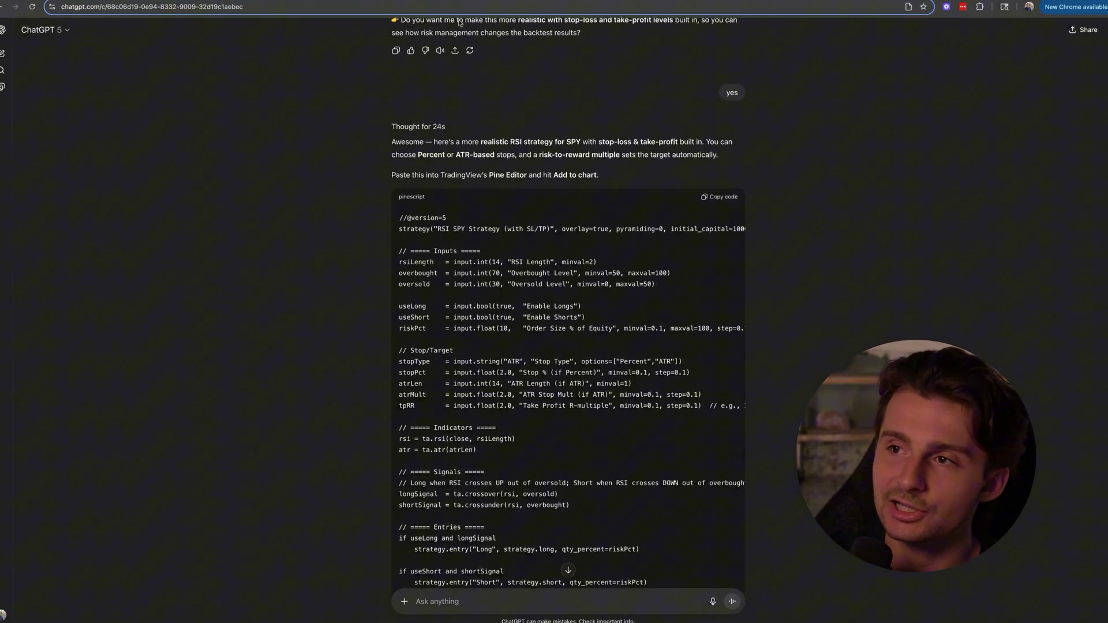
scroll(460, 22, "up", 2)
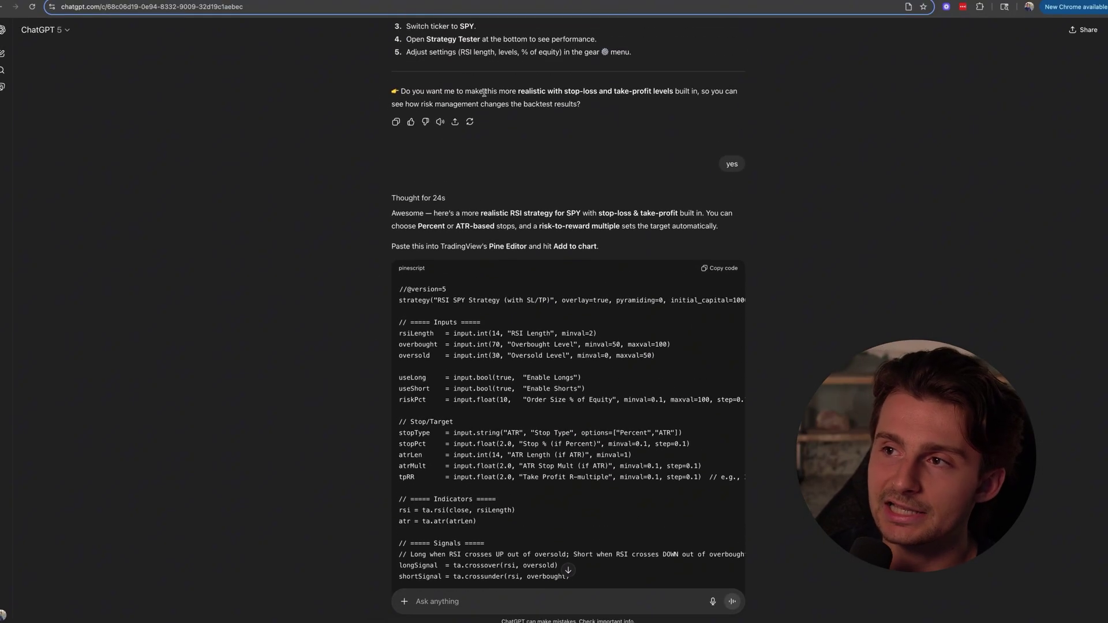
triple_click(443, 89)
left_click(619, 79)
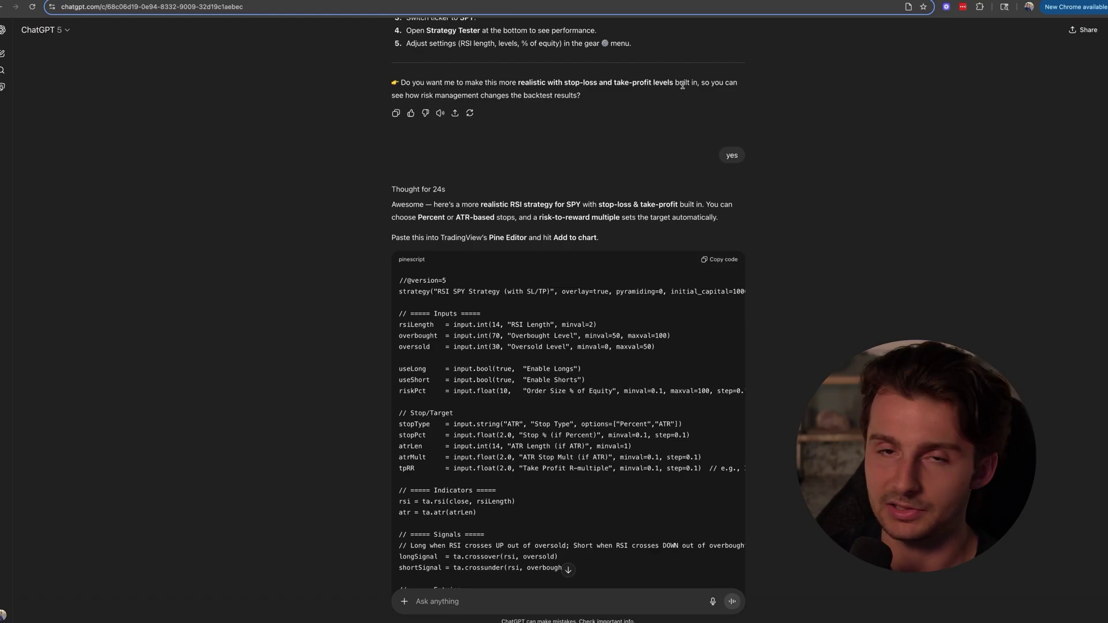
scroll(524, 317, "down", 10)
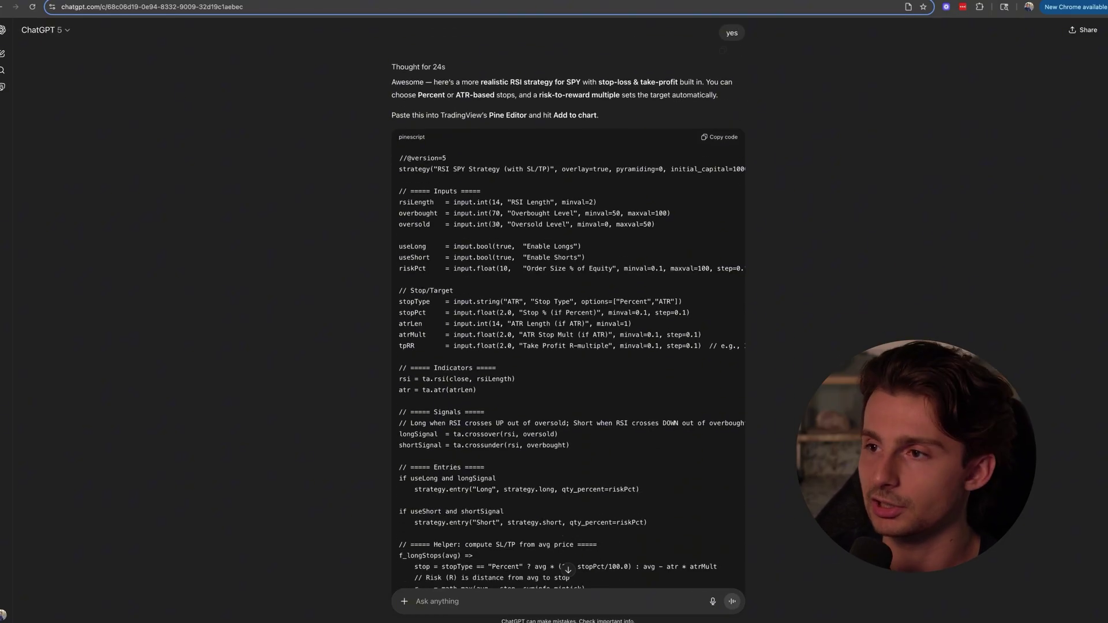
scroll(524, 317, "down", 2)
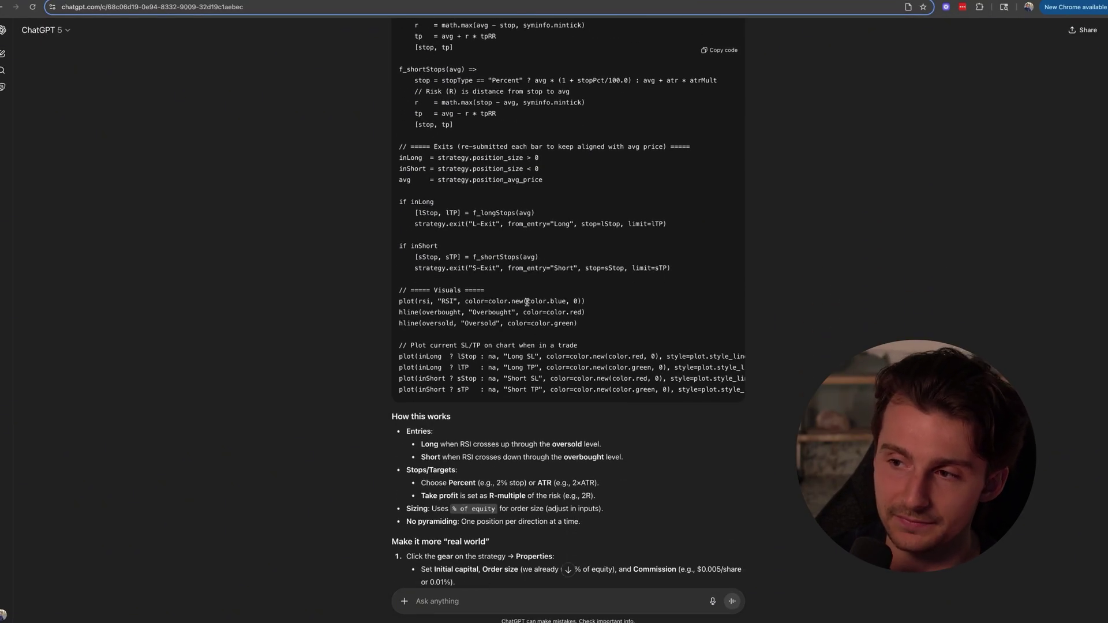
scroll(532, 312, "down", 6)
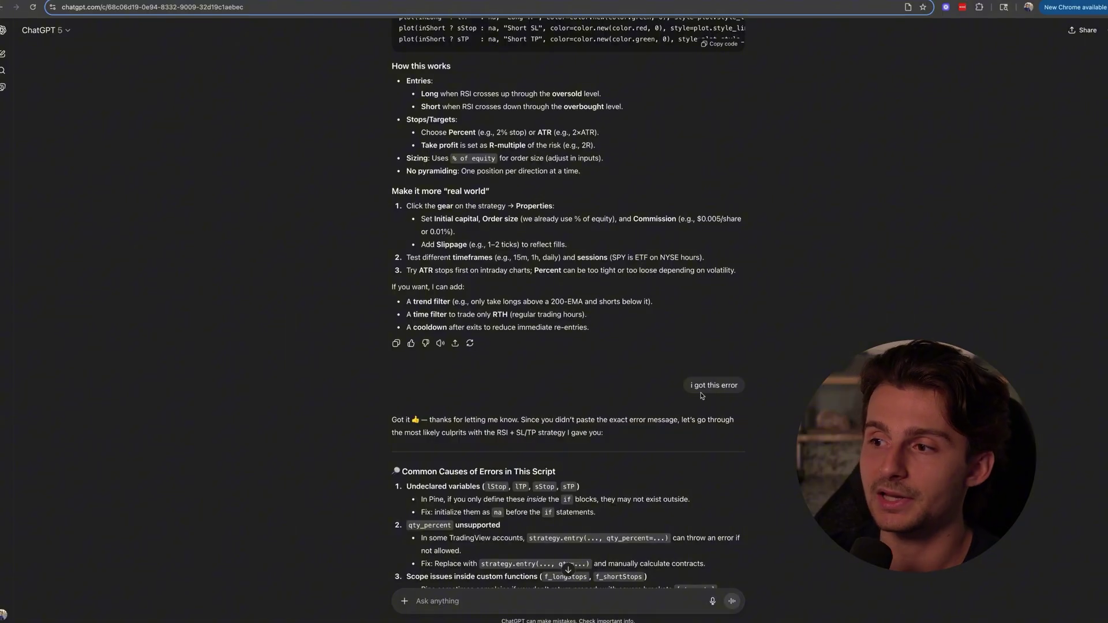
Examine the reply to "i got this error", reading the common causes of errors in the script.
scroll(485, 370, "down", 6)
scroll(448, 170, "down", 1)
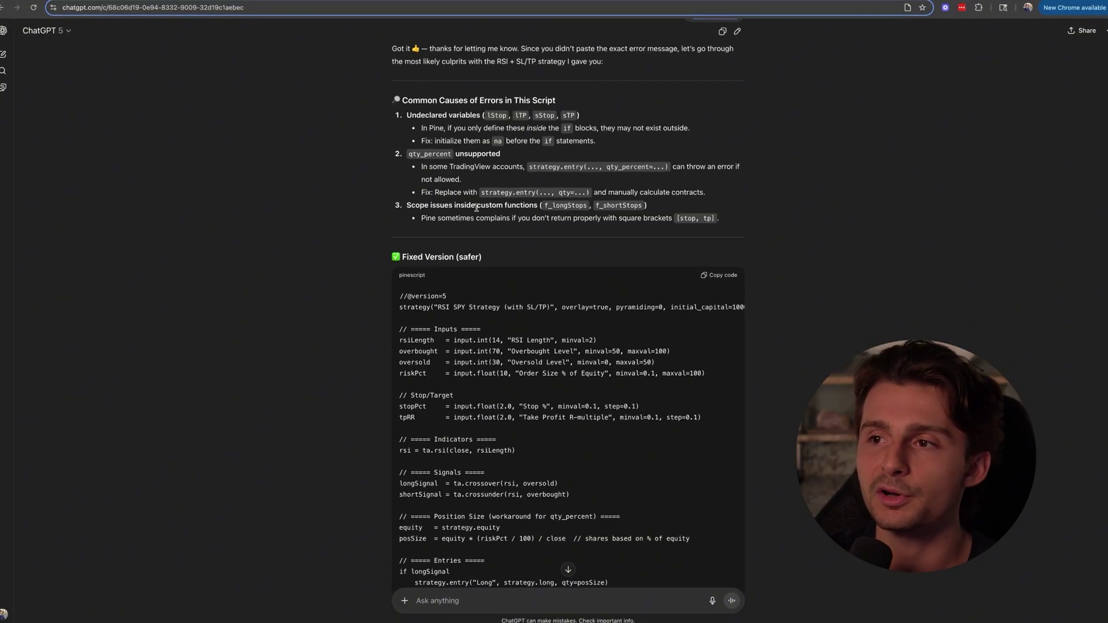
left_click_drag(403, 97, 688, 226)
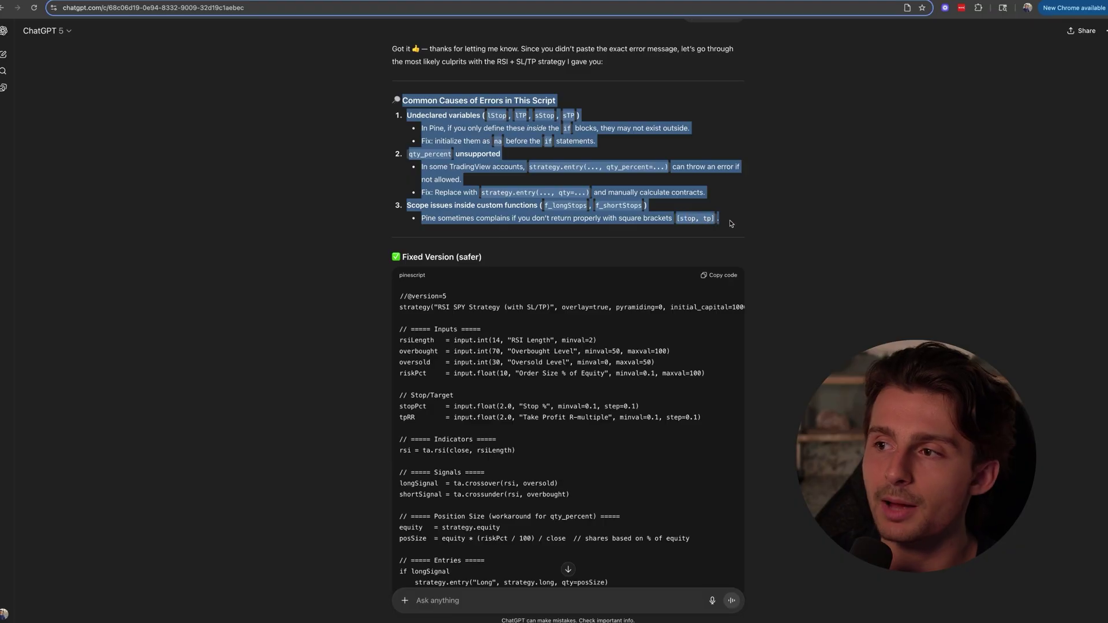
scroll(750, 220, "down", 2)
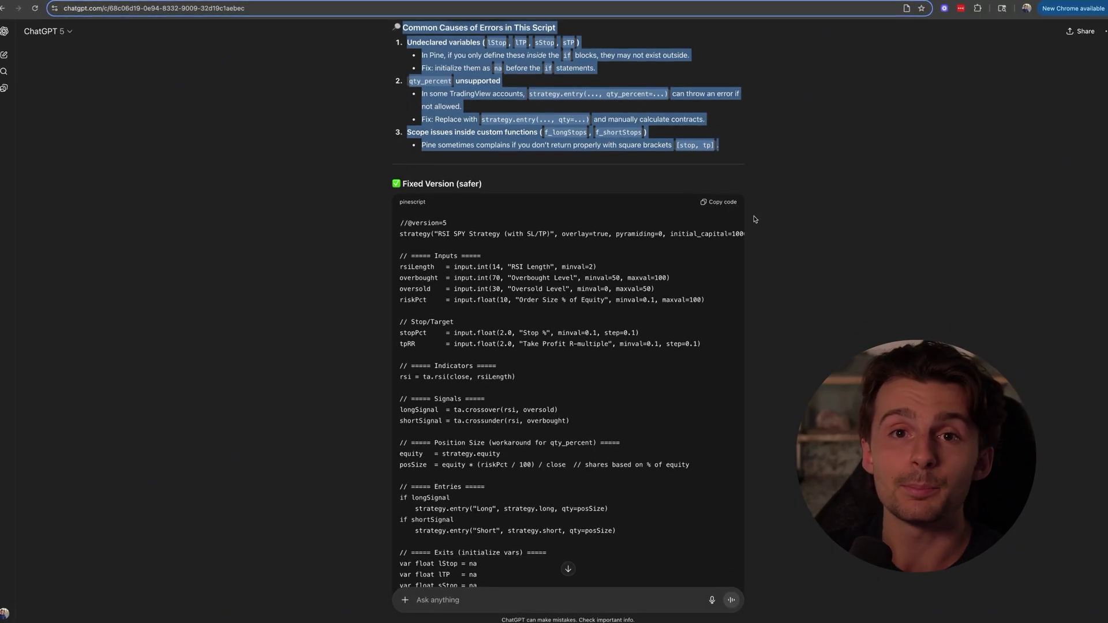
scroll(754, 219, "up", 3)
triple_click(765, 79)
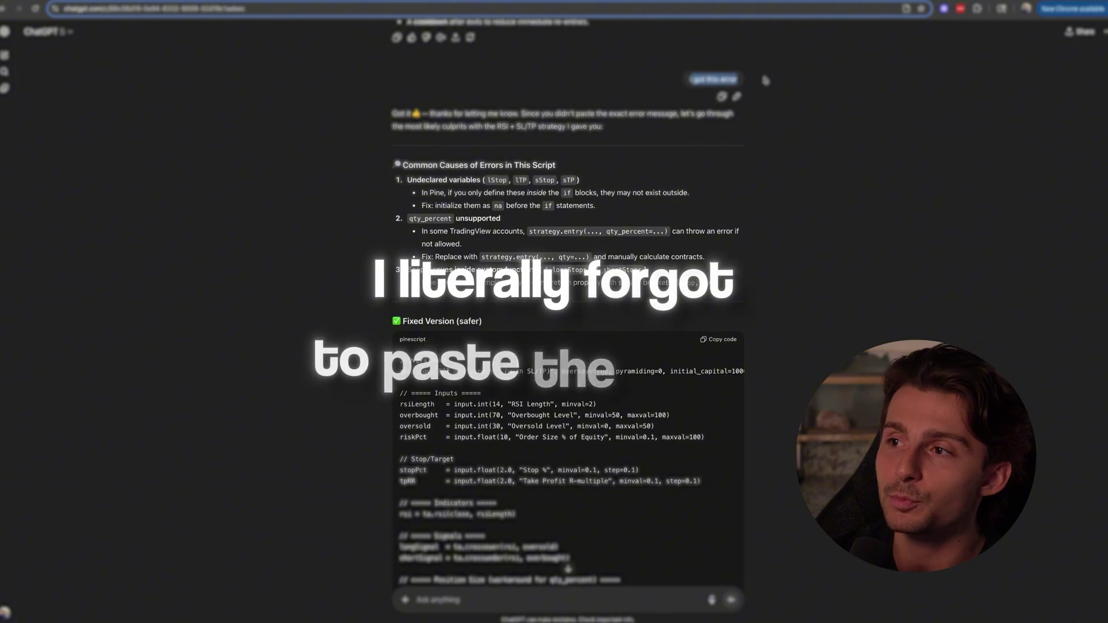
left_click(360, 147)
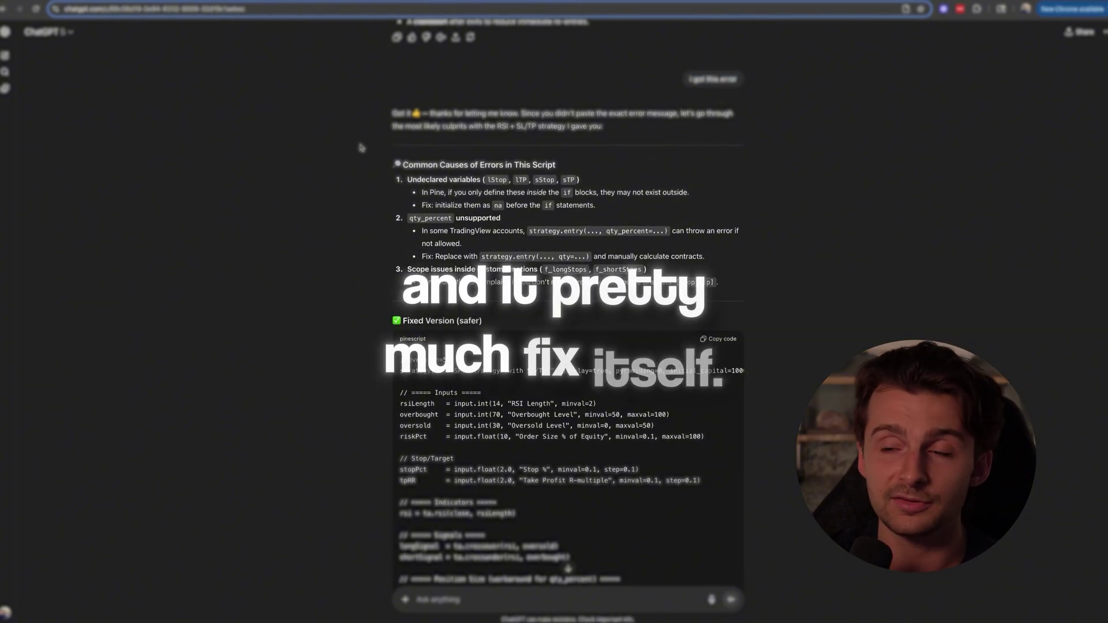
left_click_drag(360, 147, 731, 283)
left_click(731, 283)
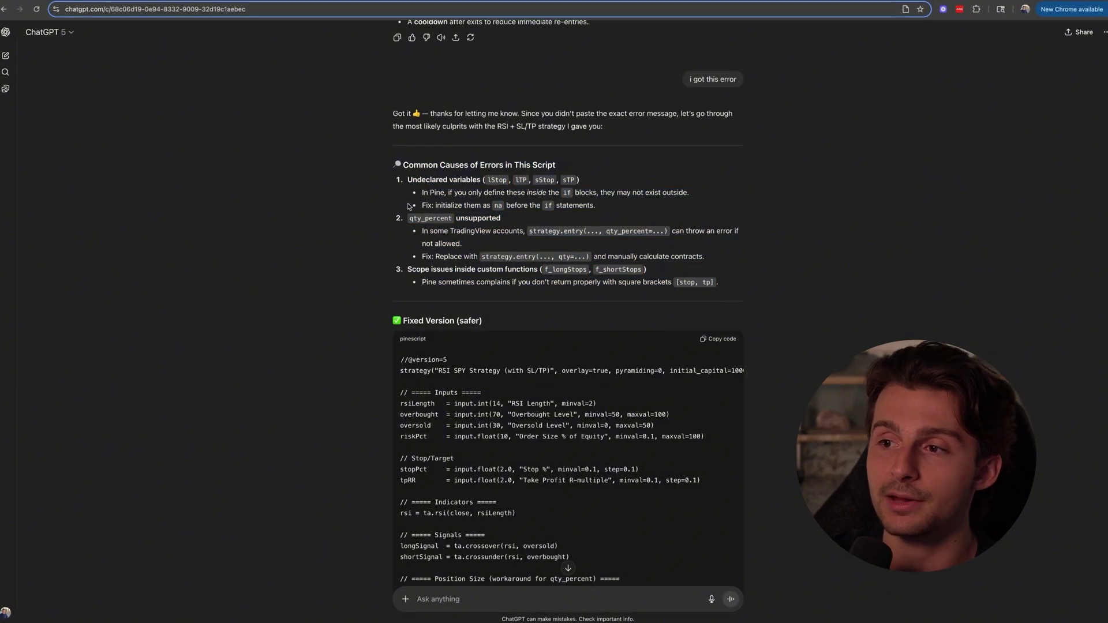
Review the Pine Script code under "Fixed Version (safer)" in the reply.
scroll(408, 206, "down", 2)
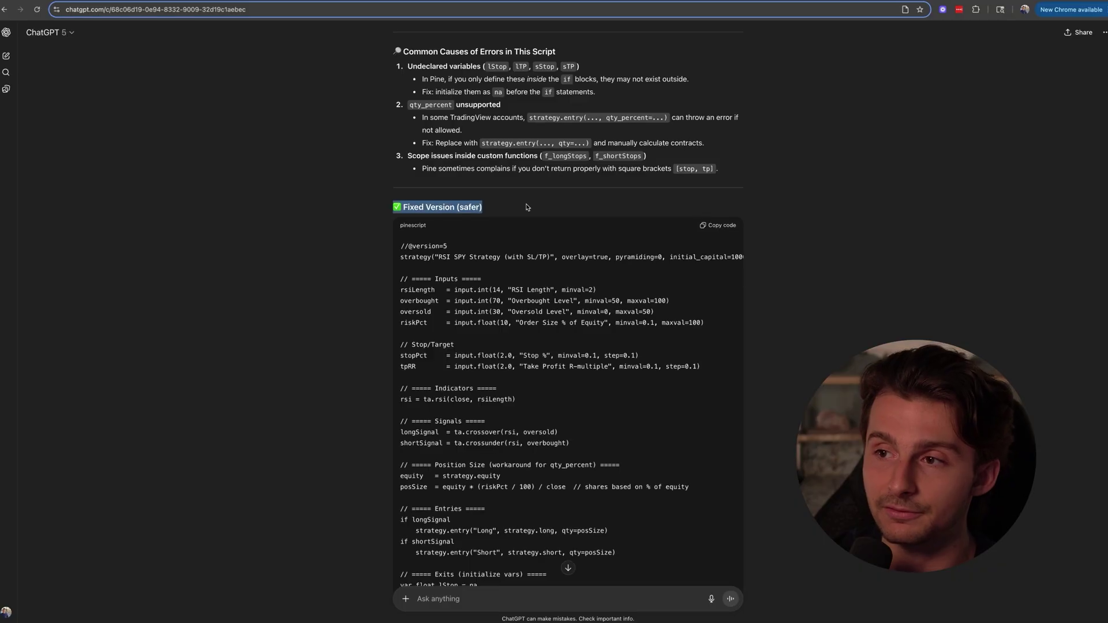
scroll(535, 200, "down", 8)
scroll(522, 229, "up", 3)
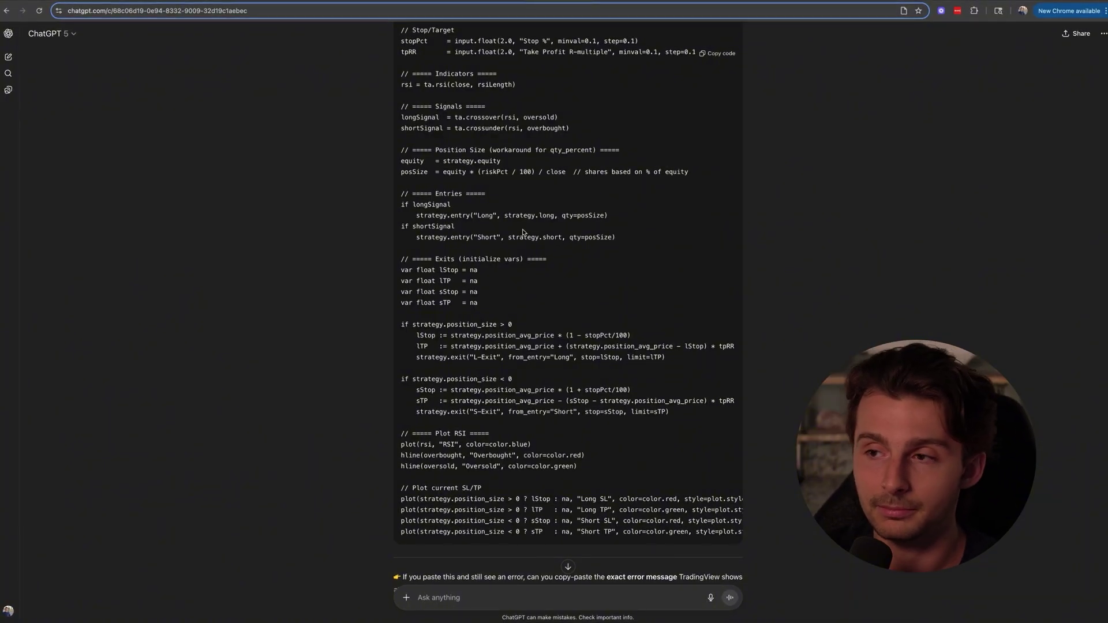
scroll(522, 231, "up", 4)
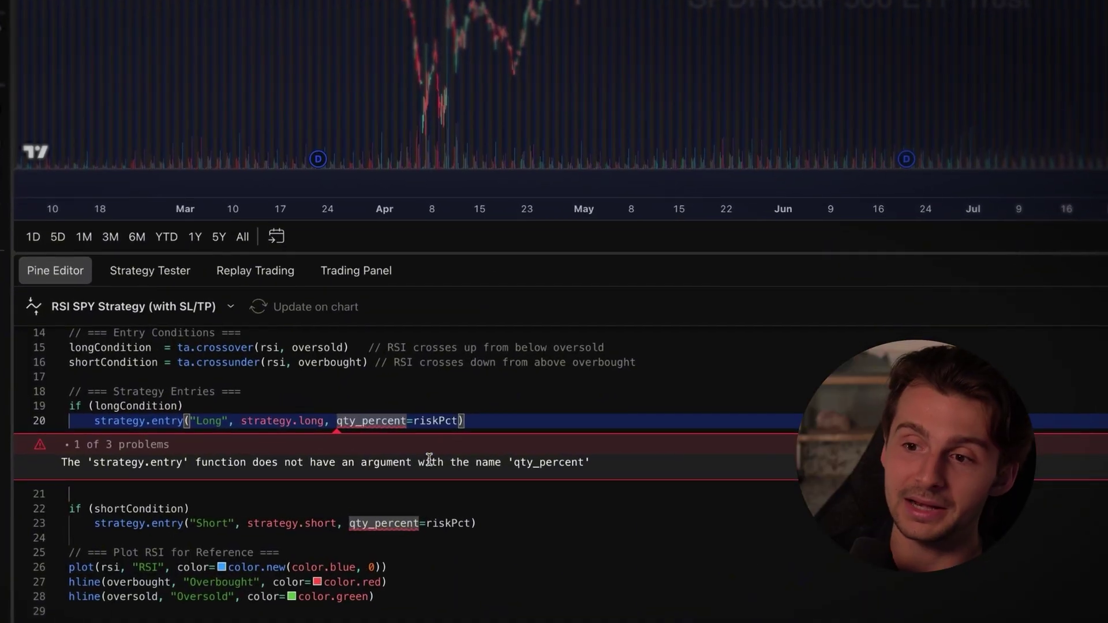
Replace the whole Pine script with the fixed "RSI SPY Strategy (with SL/TP)" code and update the strategy on the SPY chart.
left_click(402, 591)
left_click_drag(402, 591, 157, 358)
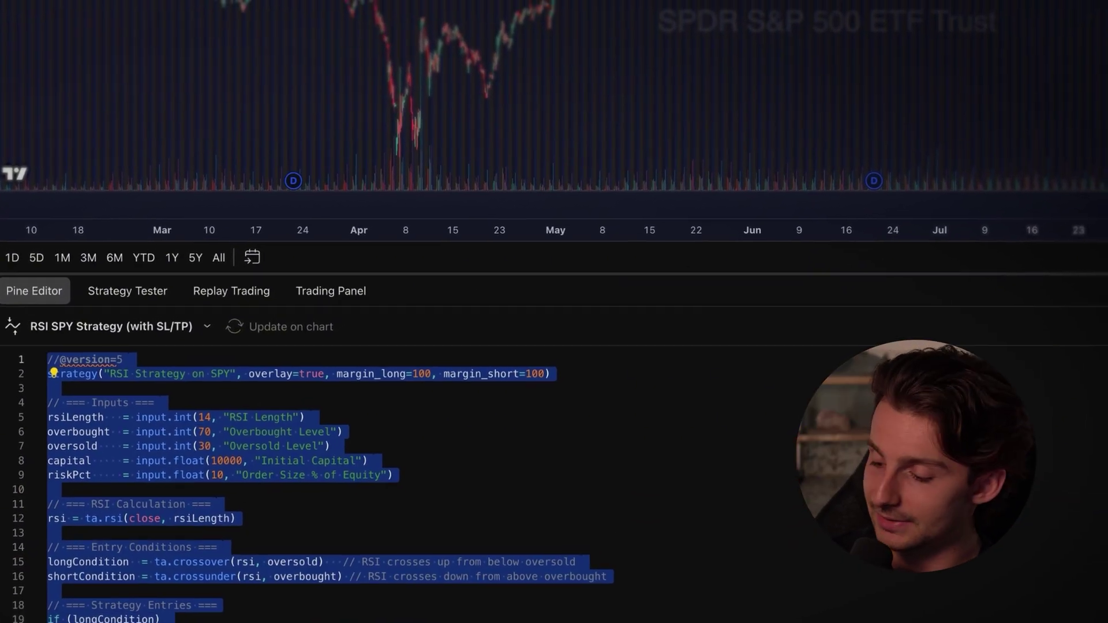
key("ctrl+v")
scroll(230, 396, "down", 4)
scroll(425, 512, "up", 3)
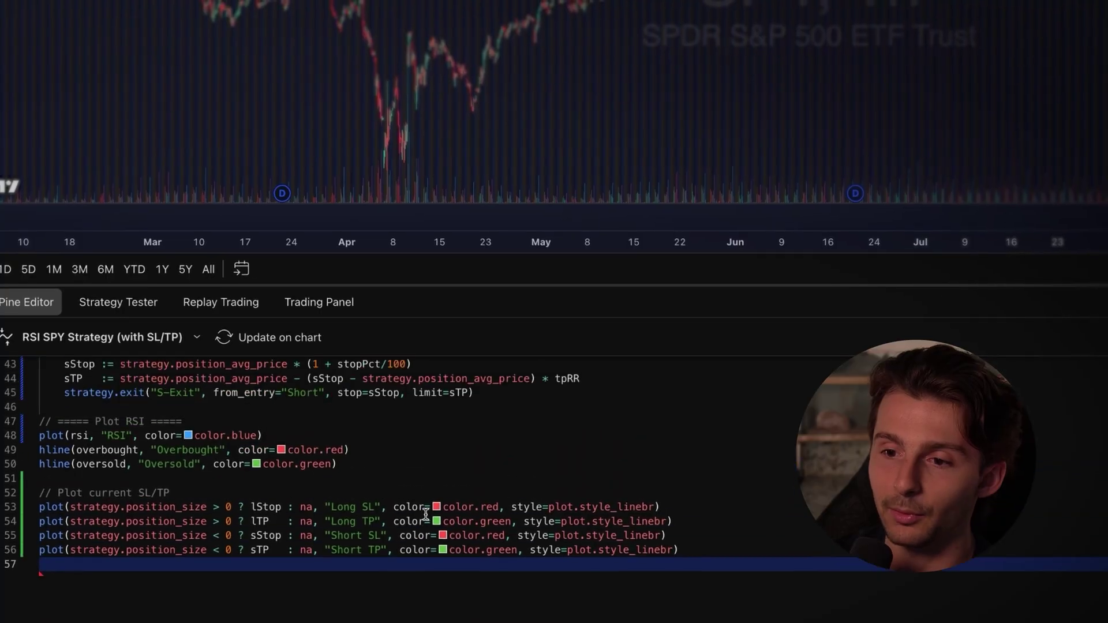
left_click(289, 339)
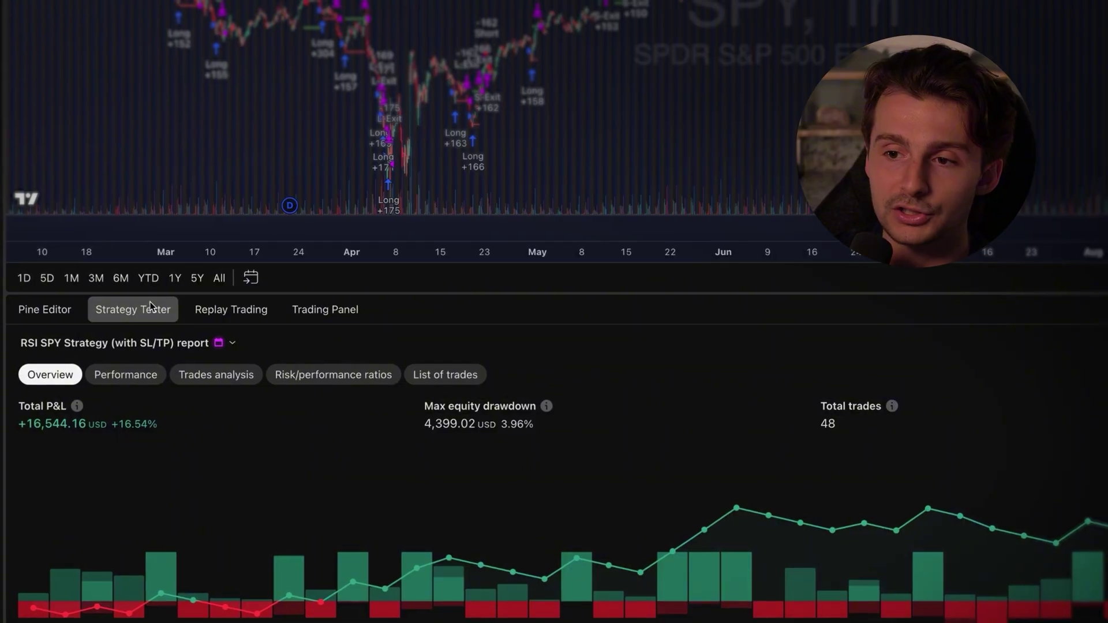
Examine the RSI SPY strategy's code alongside its backtest overview report.
left_click(64, 310)
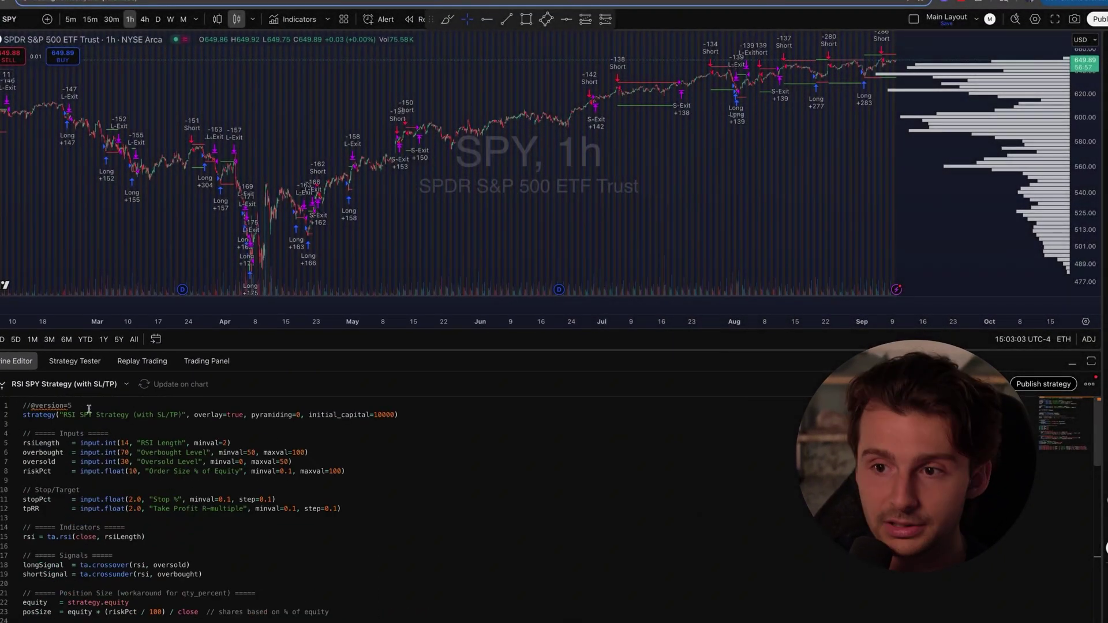
left_click(74, 361)
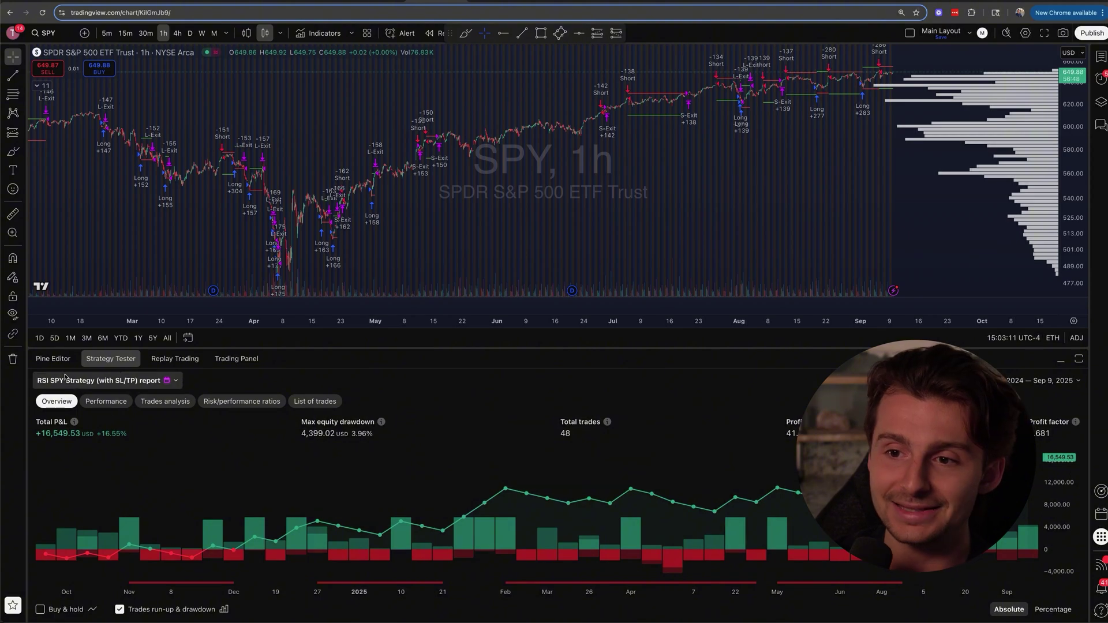
left_click(53, 358)
scroll(347, 542, "down", 10)
scroll(329, 540, "up", 8)
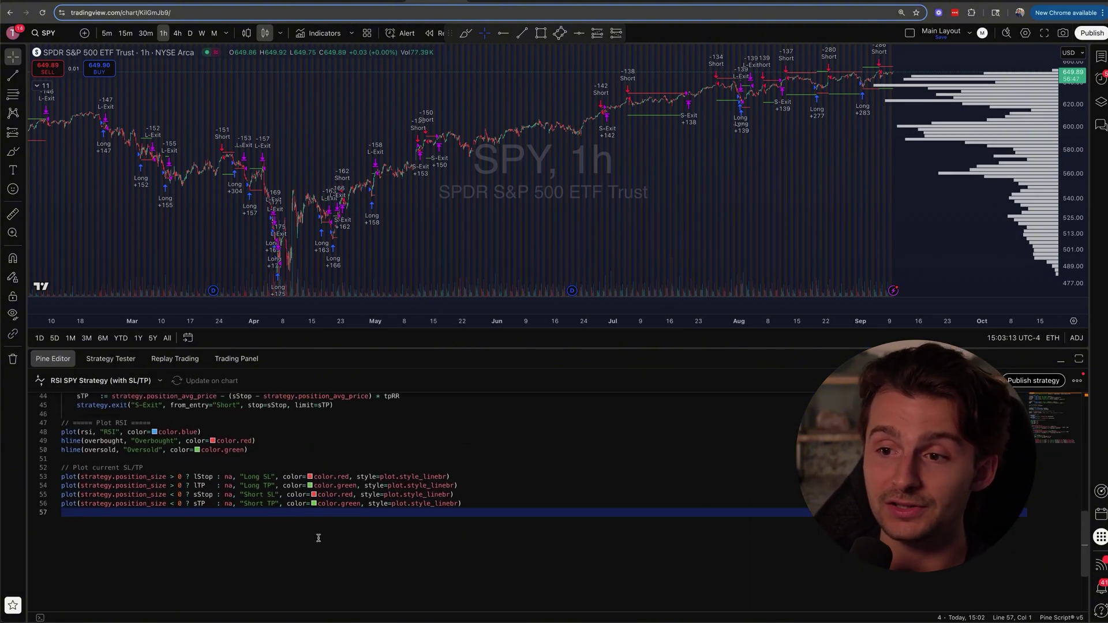
scroll(318, 538, "up", 4)
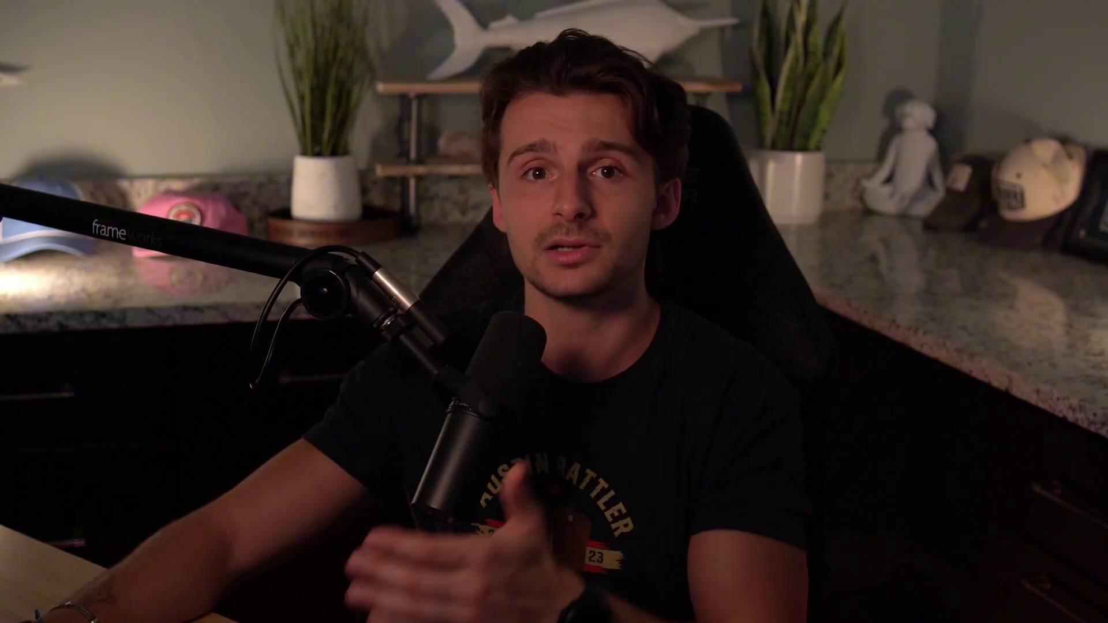
Review the RSI SPY strategy's backtest report: performance, trades analysis, risk/performance ratios and list of trades, returning to the overview.
left_click(111, 358)
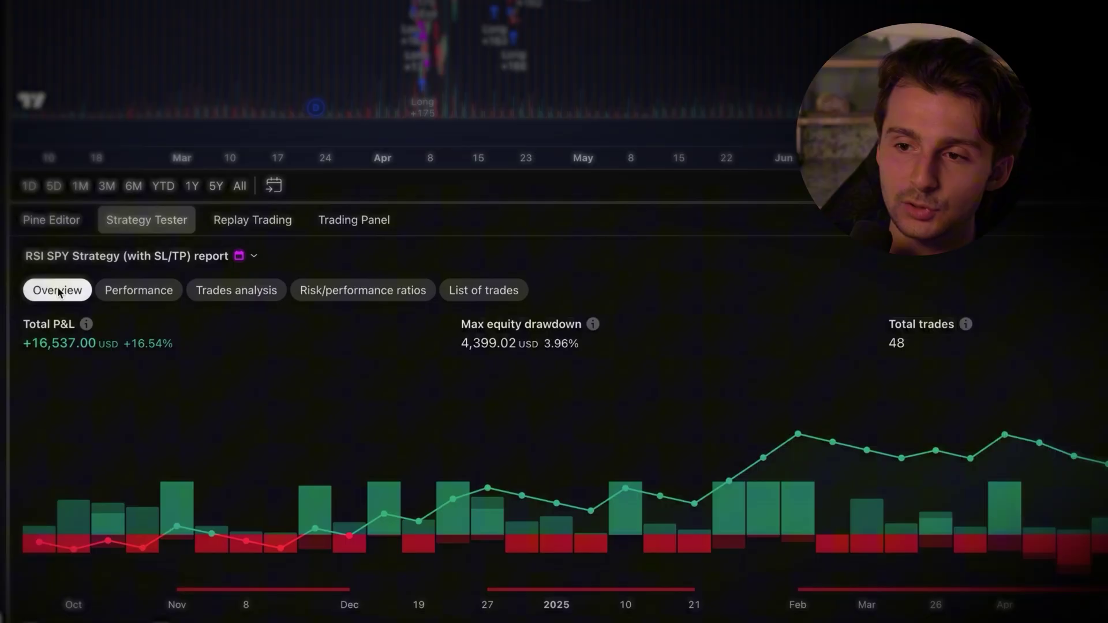
left_click(165, 291)
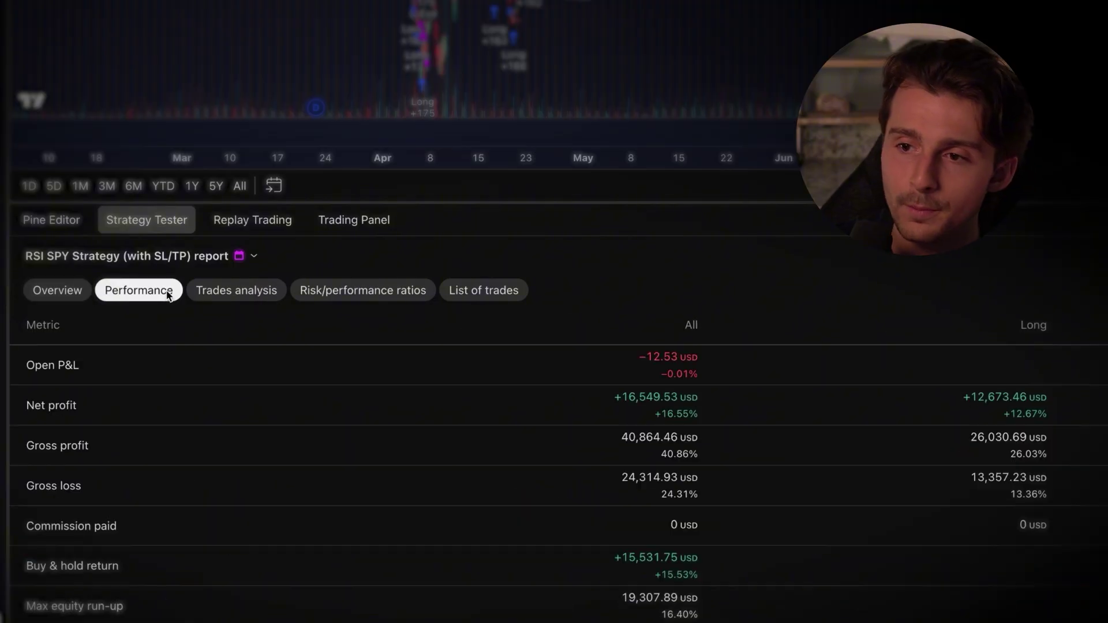
left_click(254, 293)
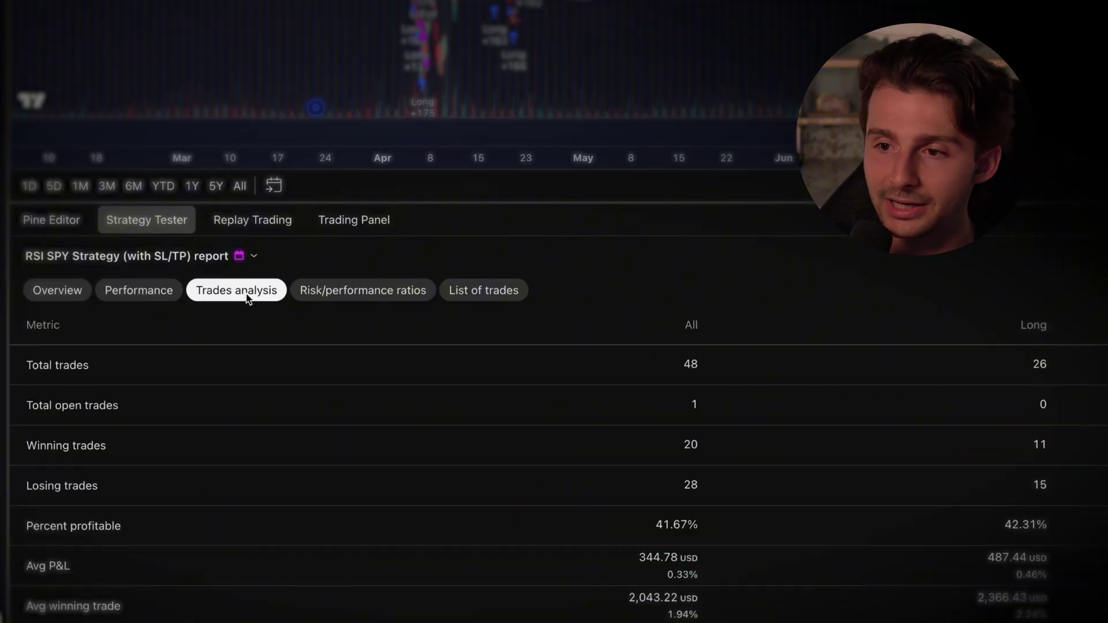
left_click(370, 291)
left_click(500, 294)
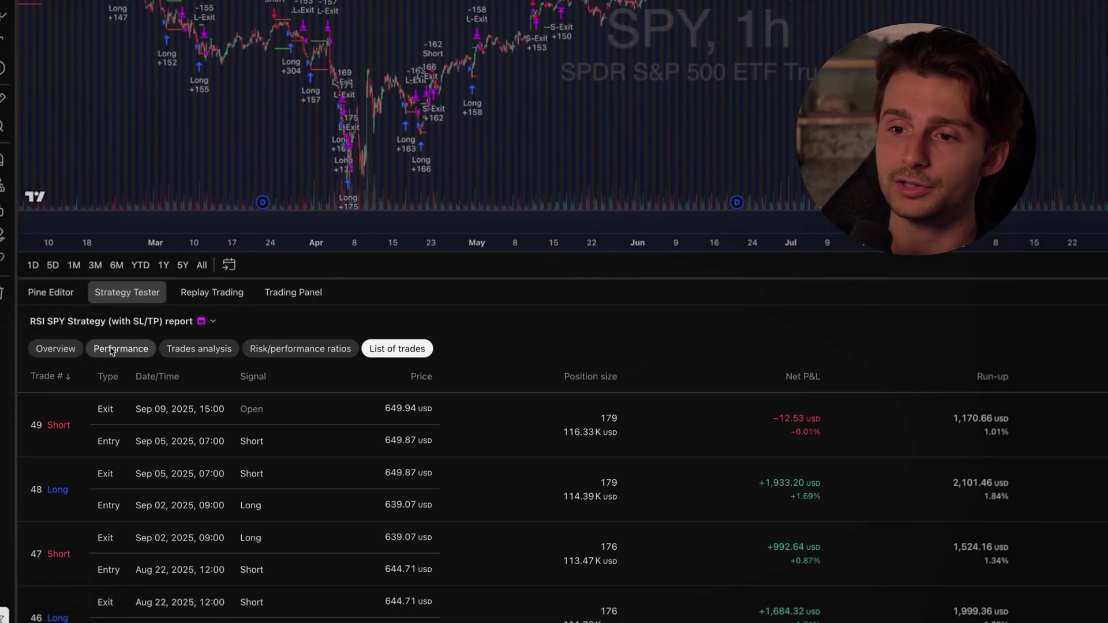
left_click(57, 403)
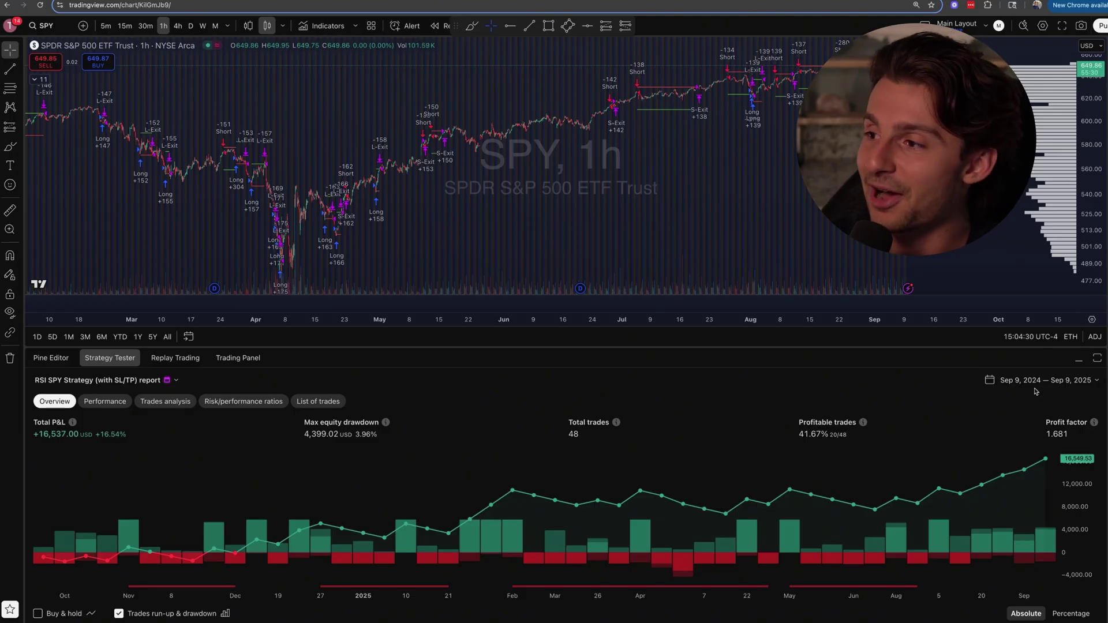
Set the date range of the RSI SPY strategy's backtest report to the last 365 days.
left_click(1067, 381)
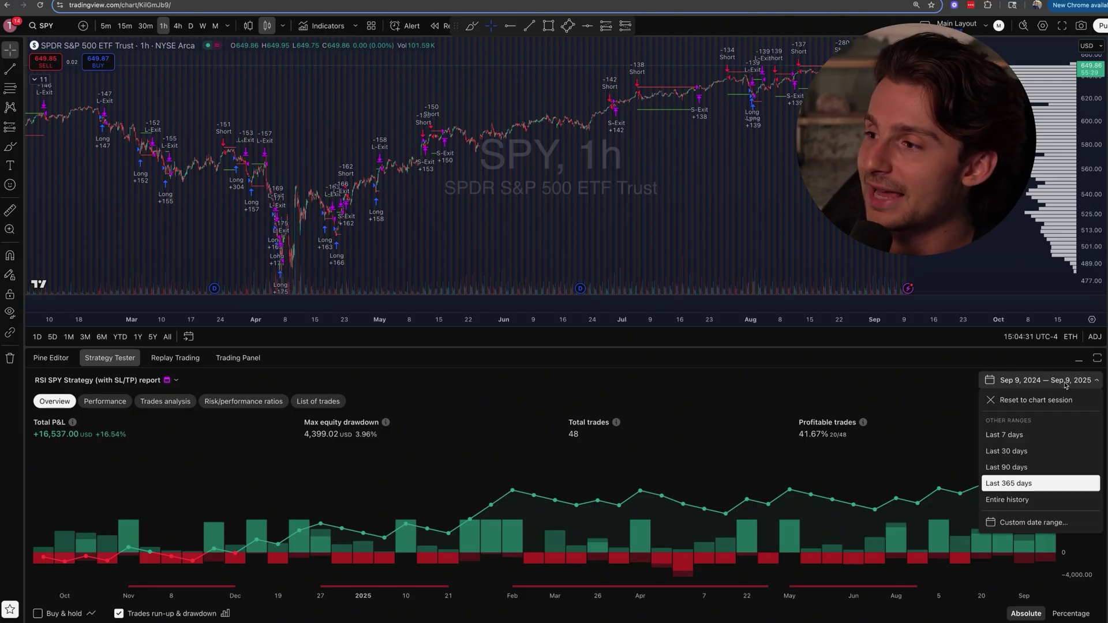
left_click(1011, 490)
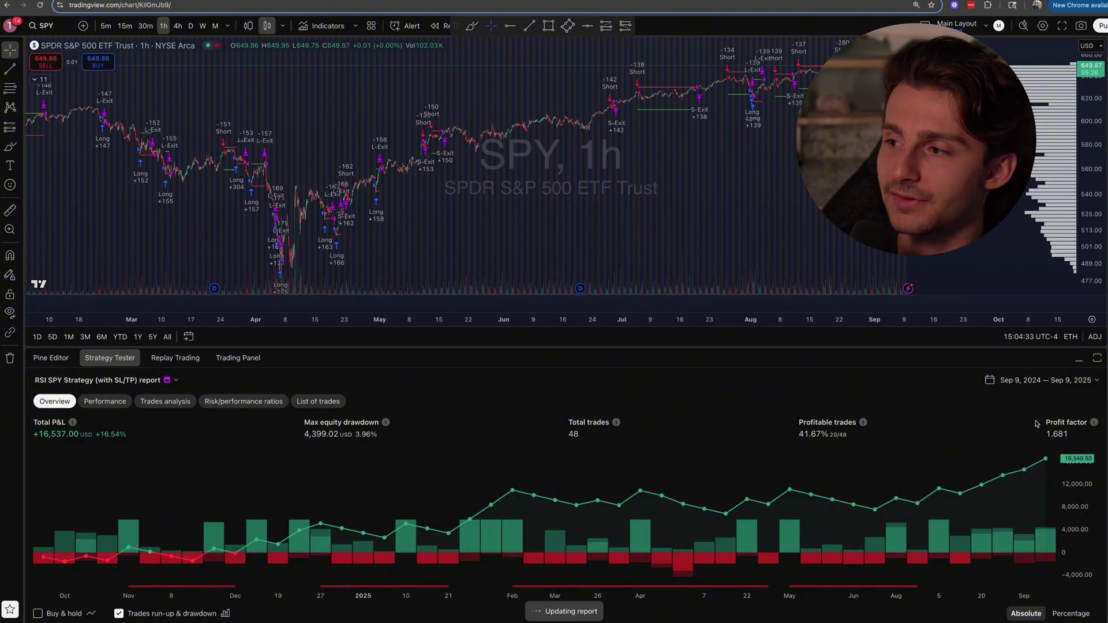
left_click(1067, 380)
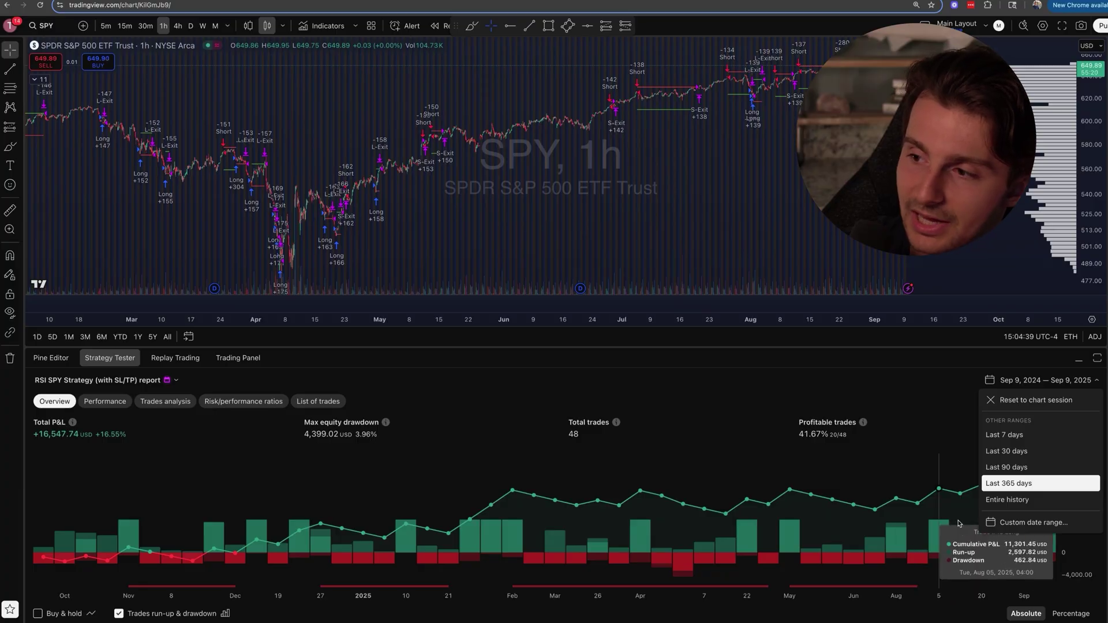
left_click(1016, 483)
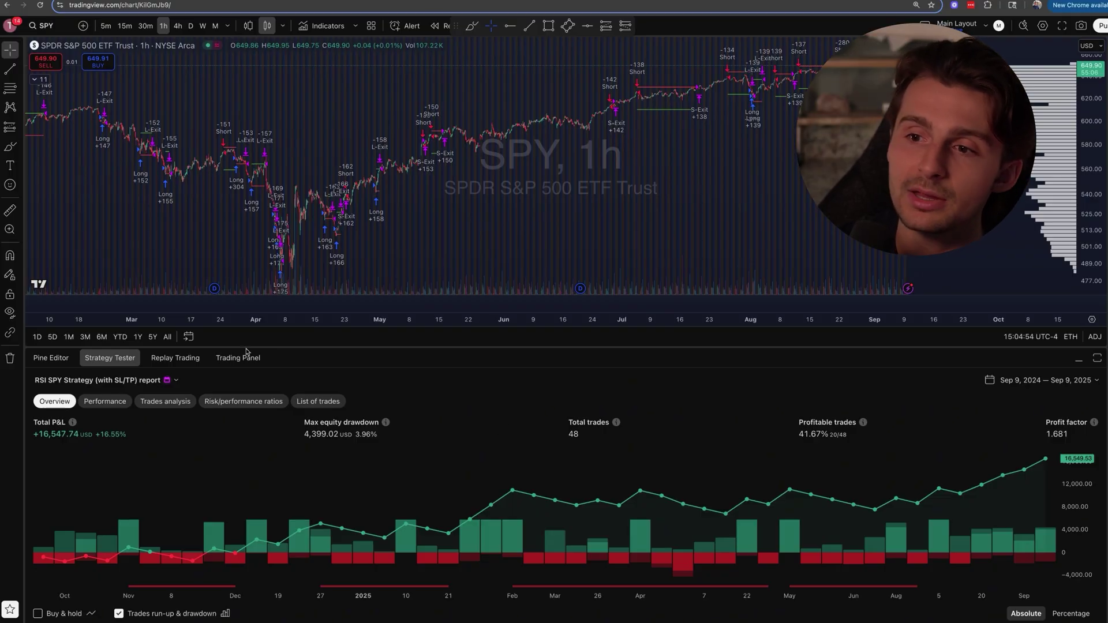
Open the RSI SPY strategy's settings and review its inputs, properties, style and visibility options.
left_click(140, 380)
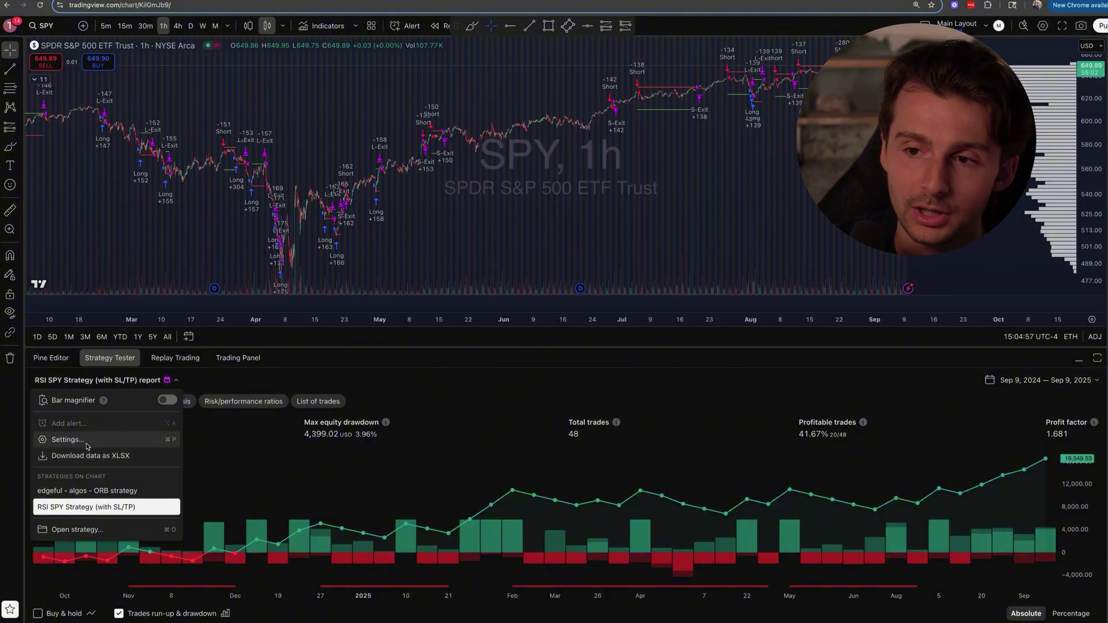
left_click(67, 440)
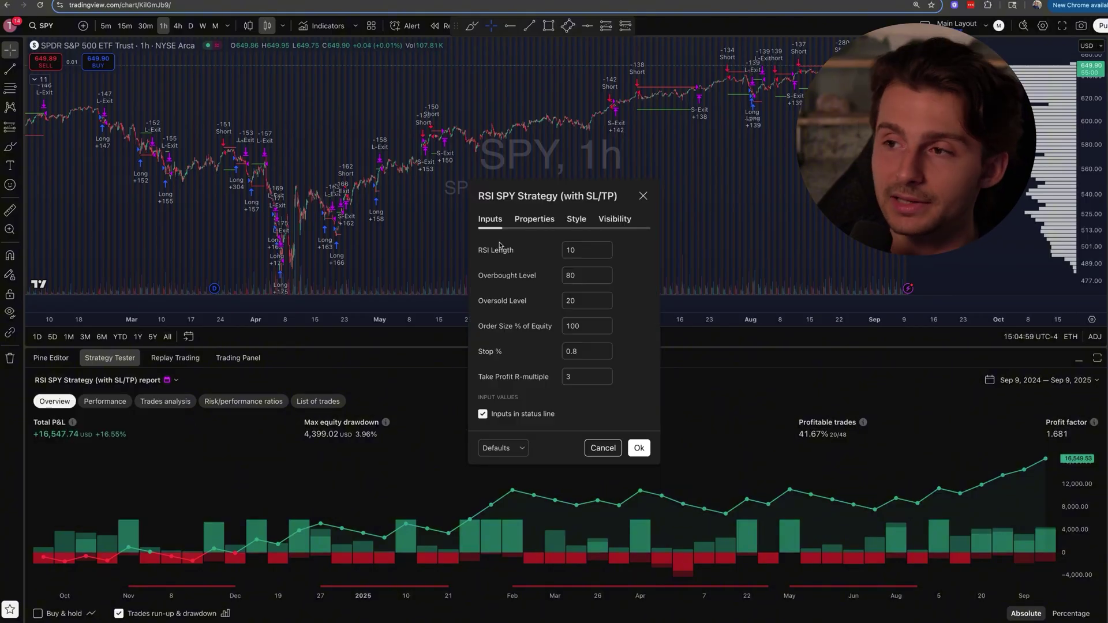
left_click(528, 220)
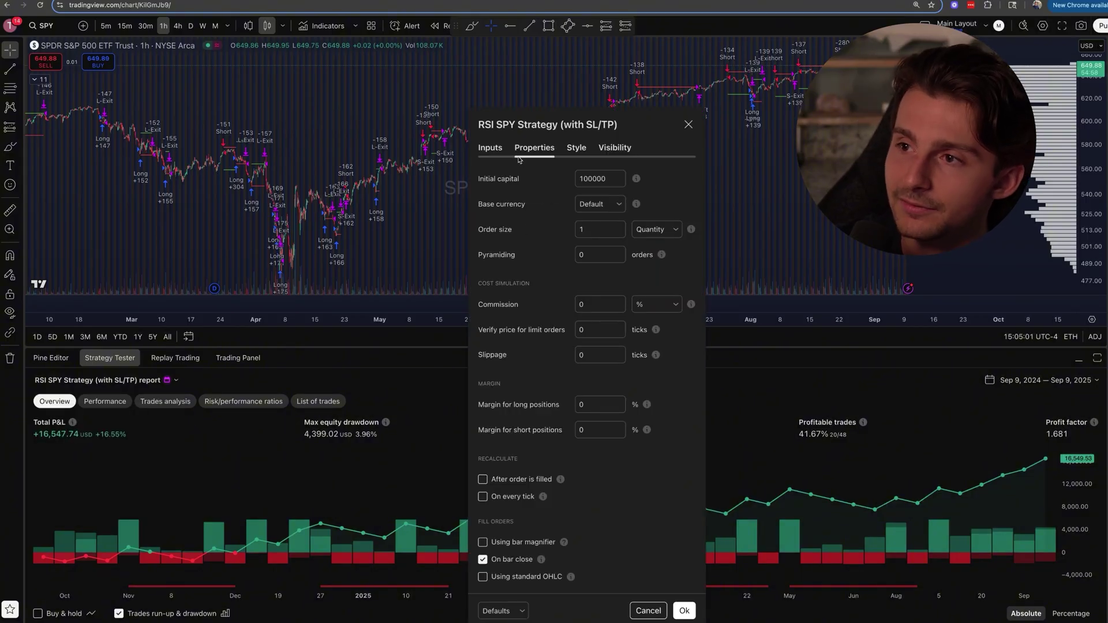
left_click(490, 148)
left_click(534, 147)
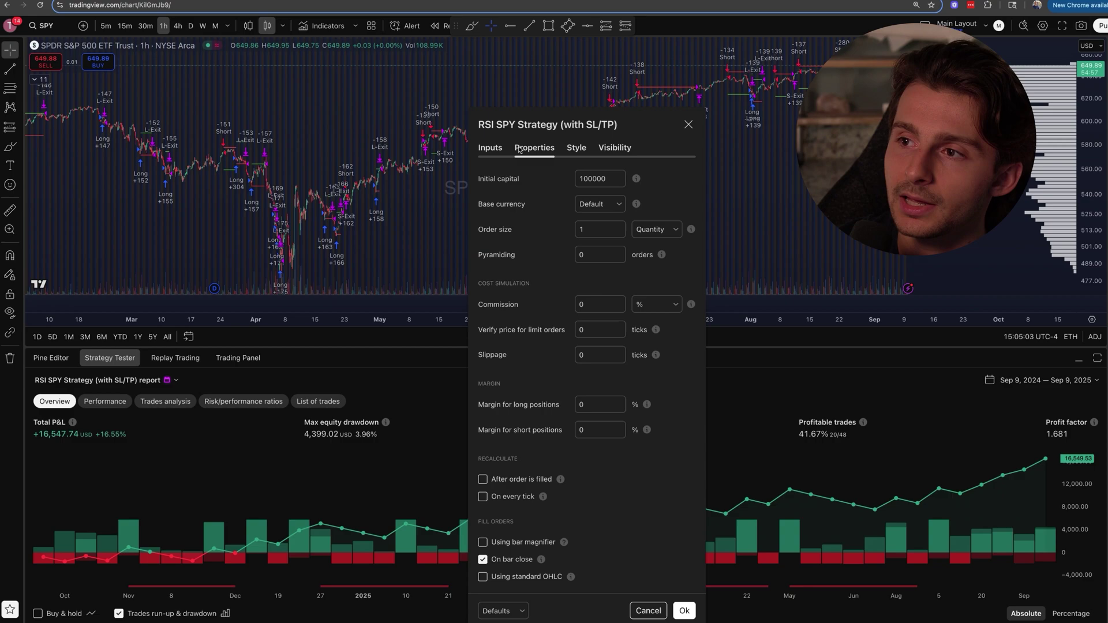
left_click(577, 149)
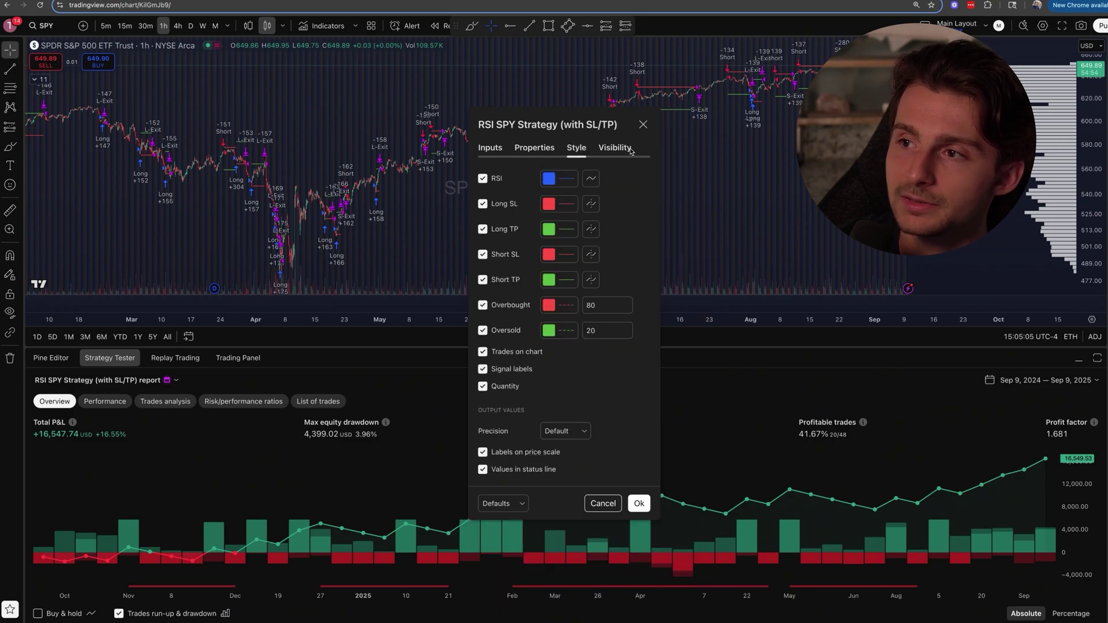
left_click(618, 149)
left_click(576, 148)
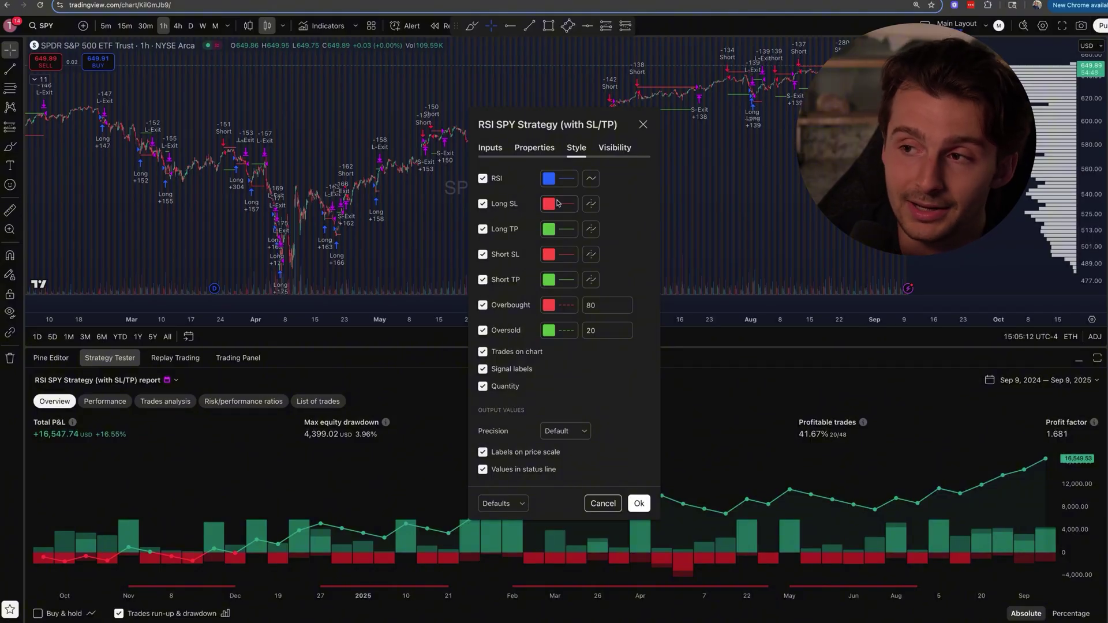
Examine the strategy's initial capital, take profit R-multiple and stop percentage in its settings.
left_click(534, 148)
key("Left")
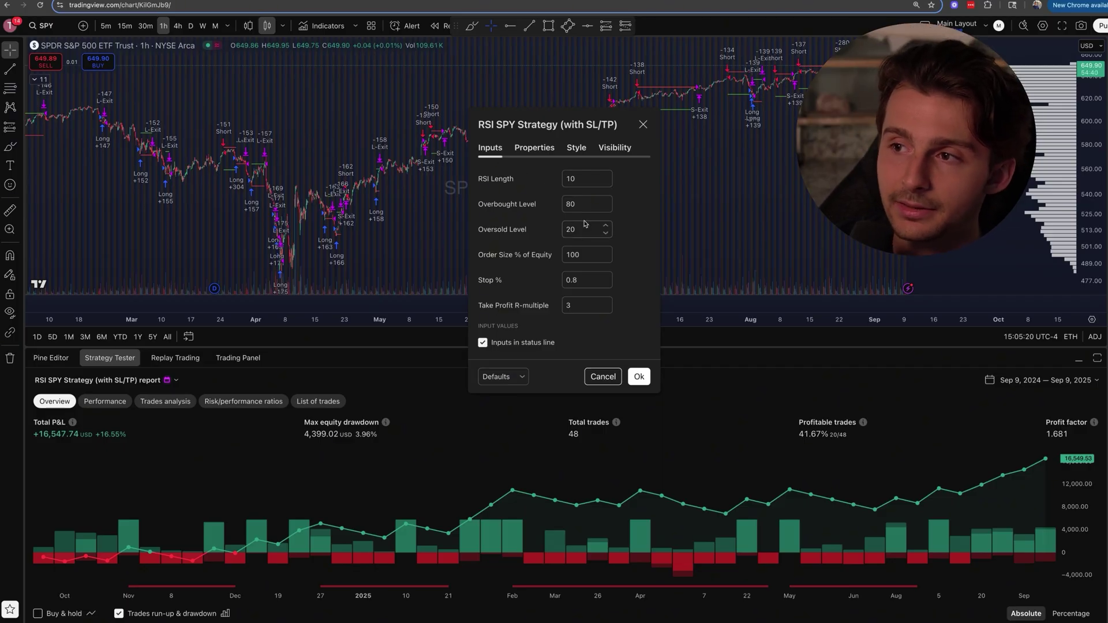
left_click(548, 154)
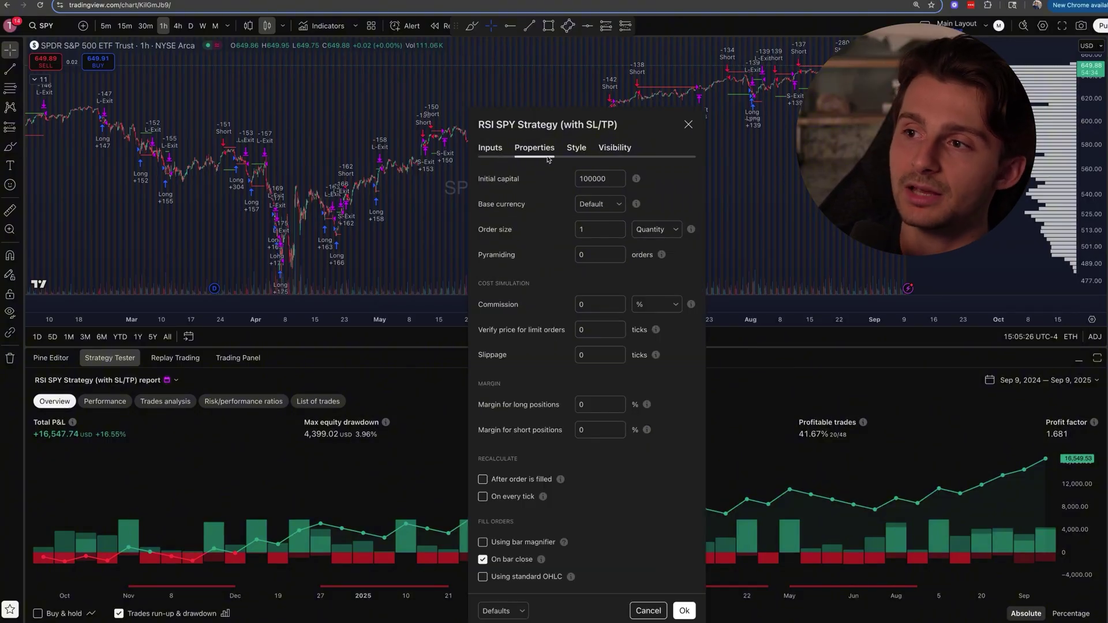
left_click(593, 179)
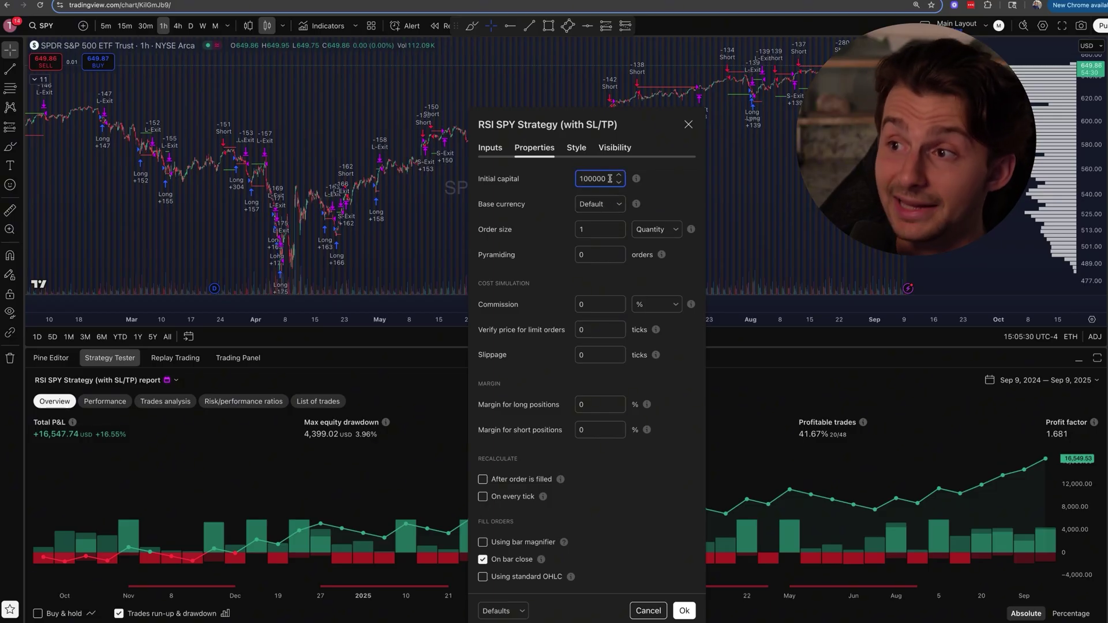
left_click(492, 148)
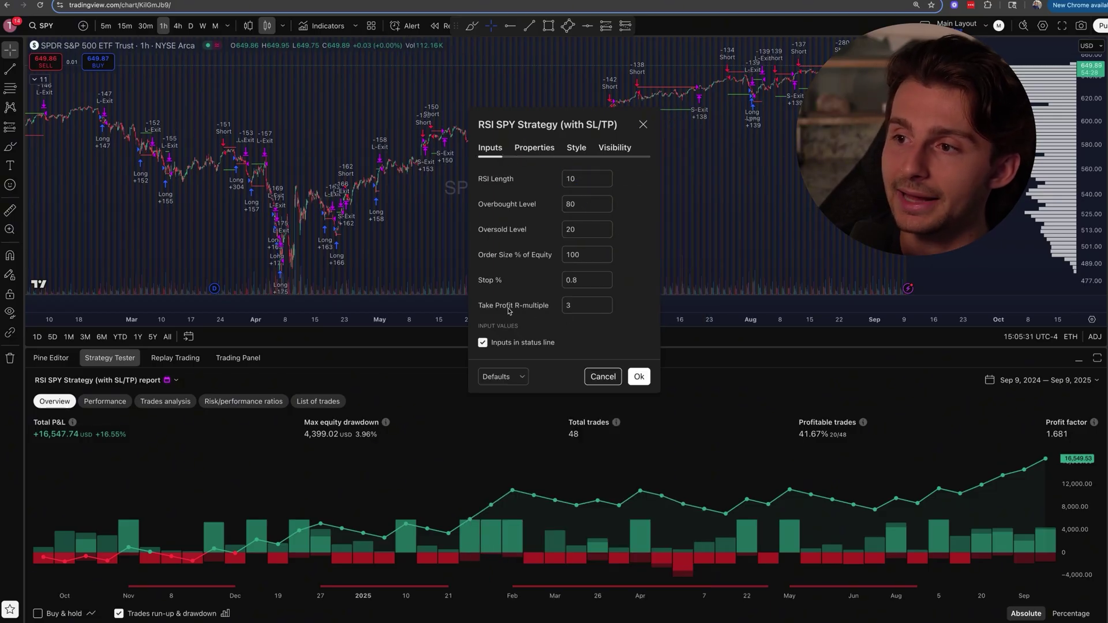
left_click(588, 305)
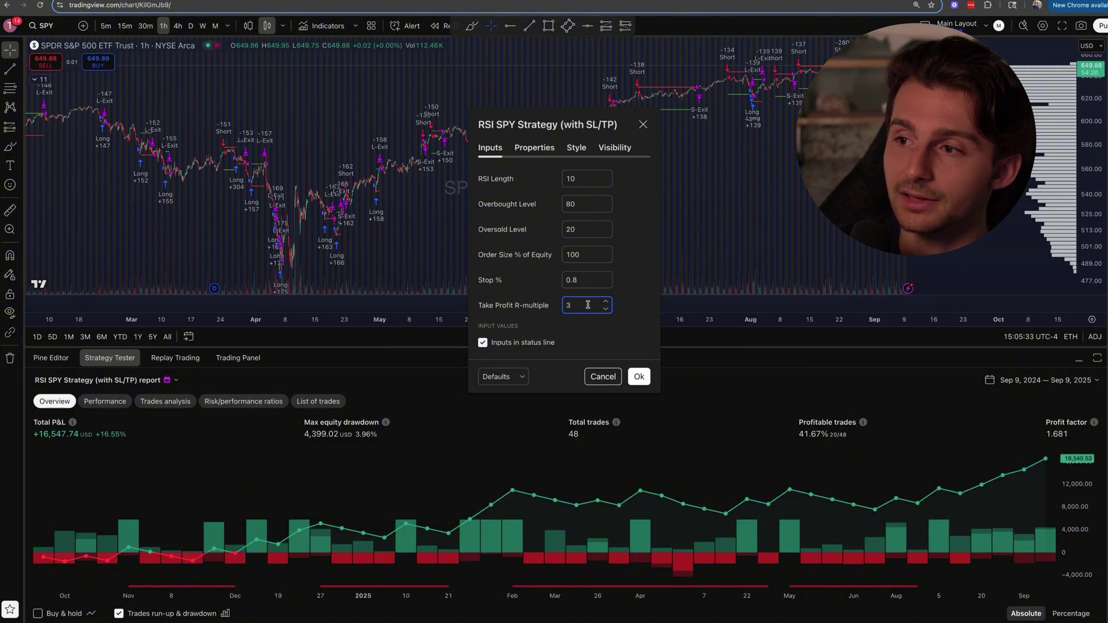
left_click(591, 278)
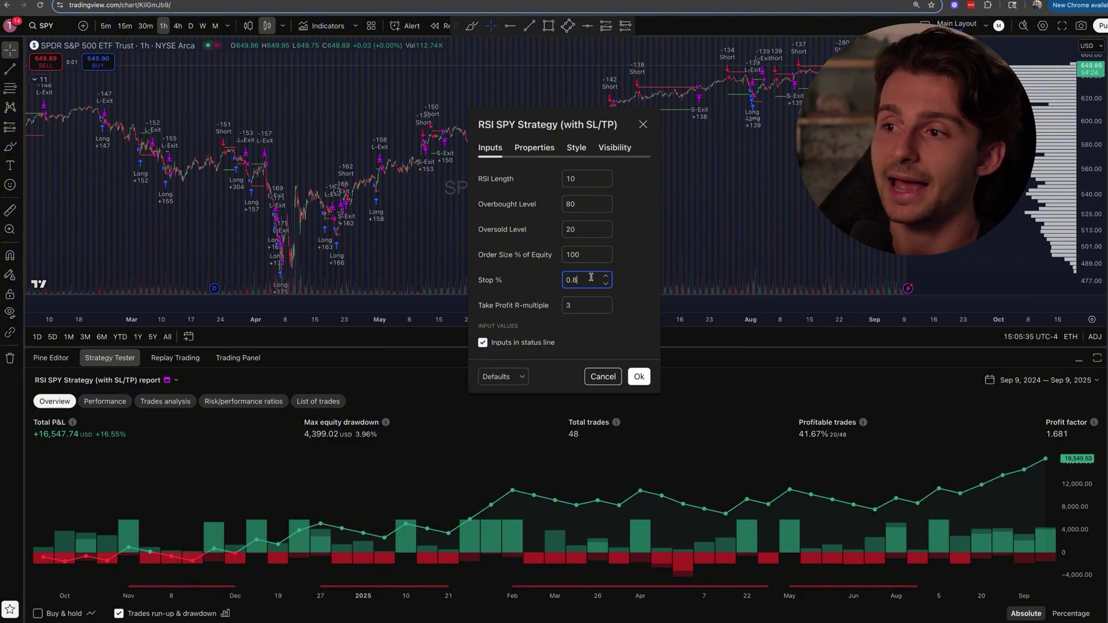
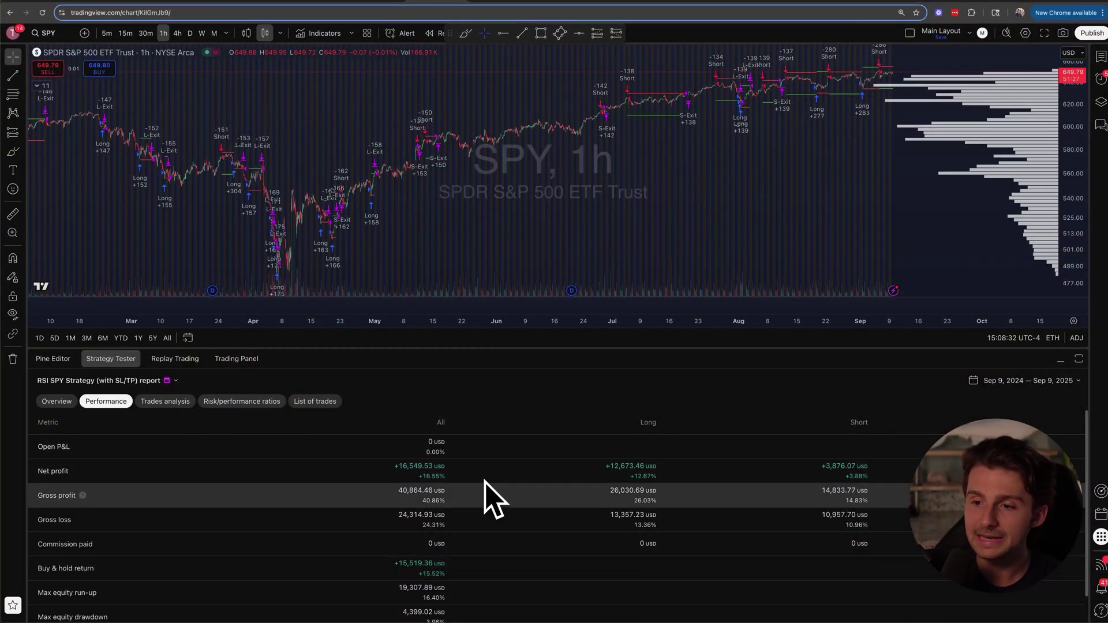
Examine the strategy's trades analysis, including winning and losing trades, percent profitable and average win and loss.
left_click(163, 403)
scroll(329, 448, "down", 5)
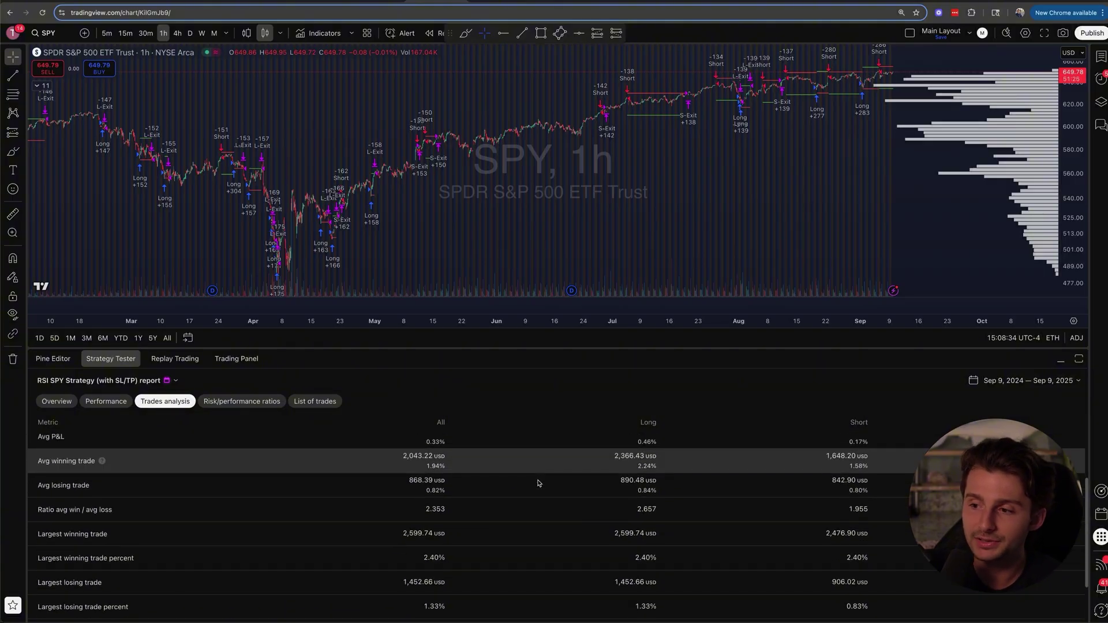
scroll(379, 482, "up", 3)
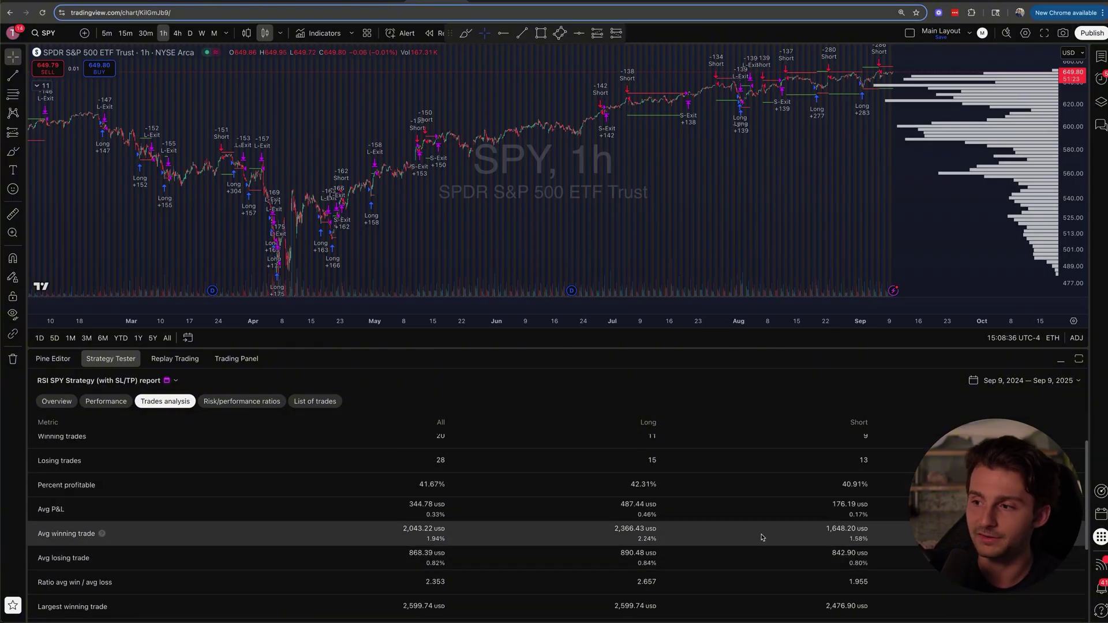
scroll(750, 537, "up", 1)
scroll(669, 571, "down", 1)
scroll(520, 543, "up", 2)
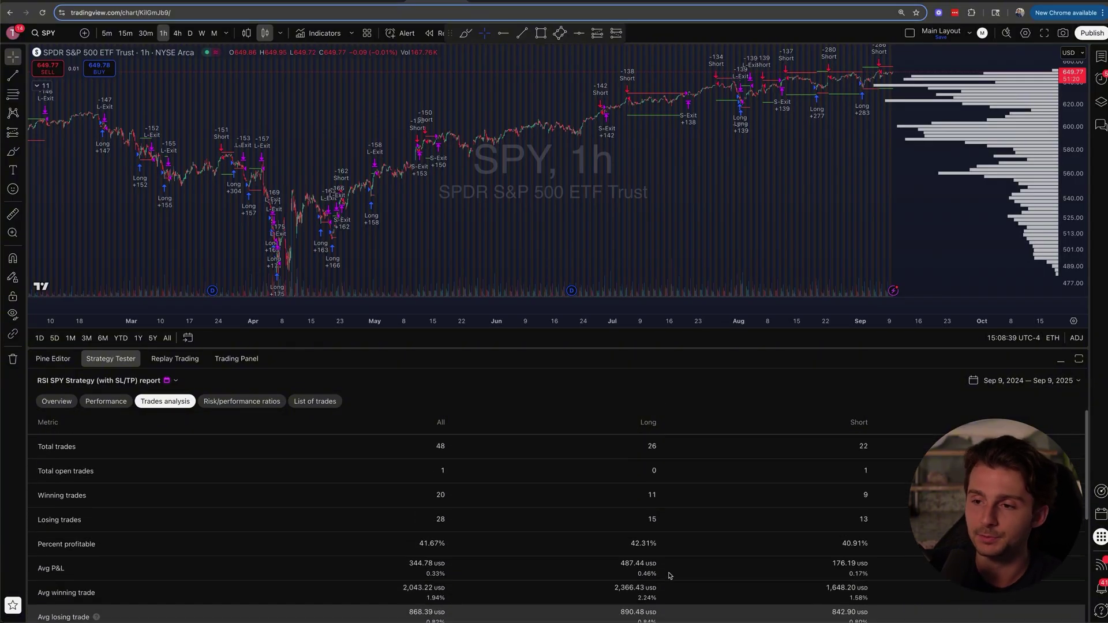
Examine the strategy's risk/performance ratios and the entries and exits in its list of trades.
left_click(247, 404)
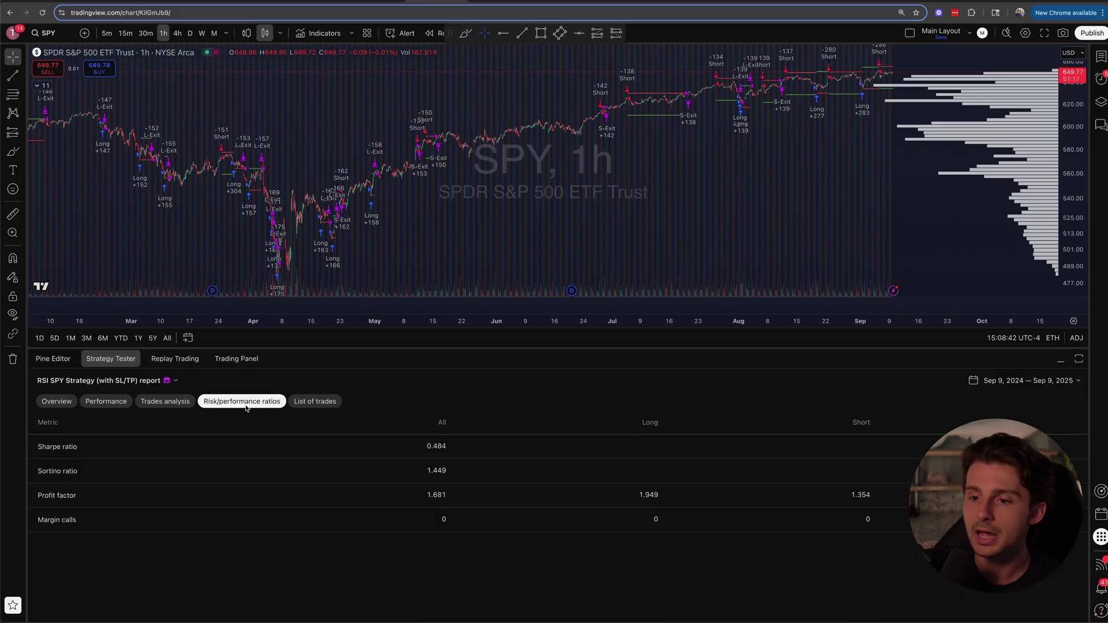
left_click(165, 402)
left_click(258, 404)
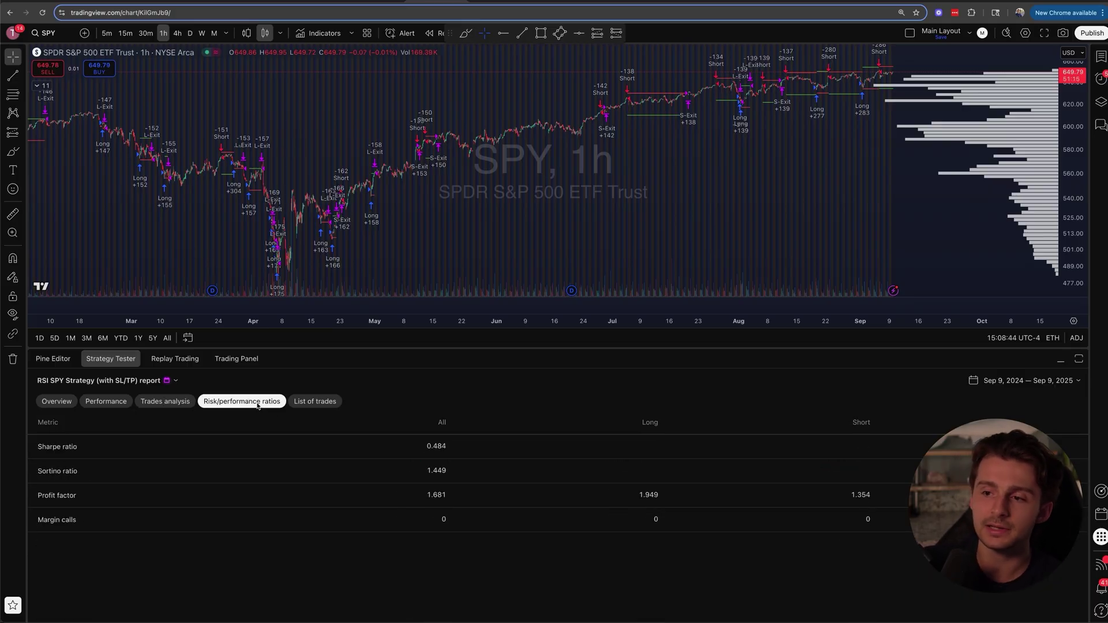
left_click(299, 403)
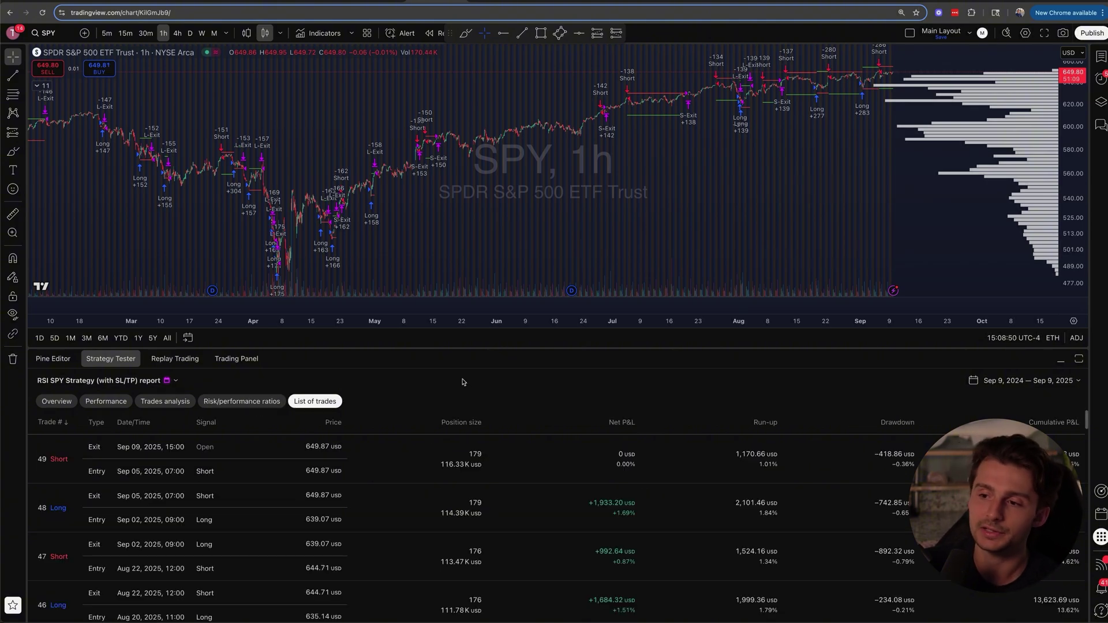
scroll(306, 469, "down", 3)
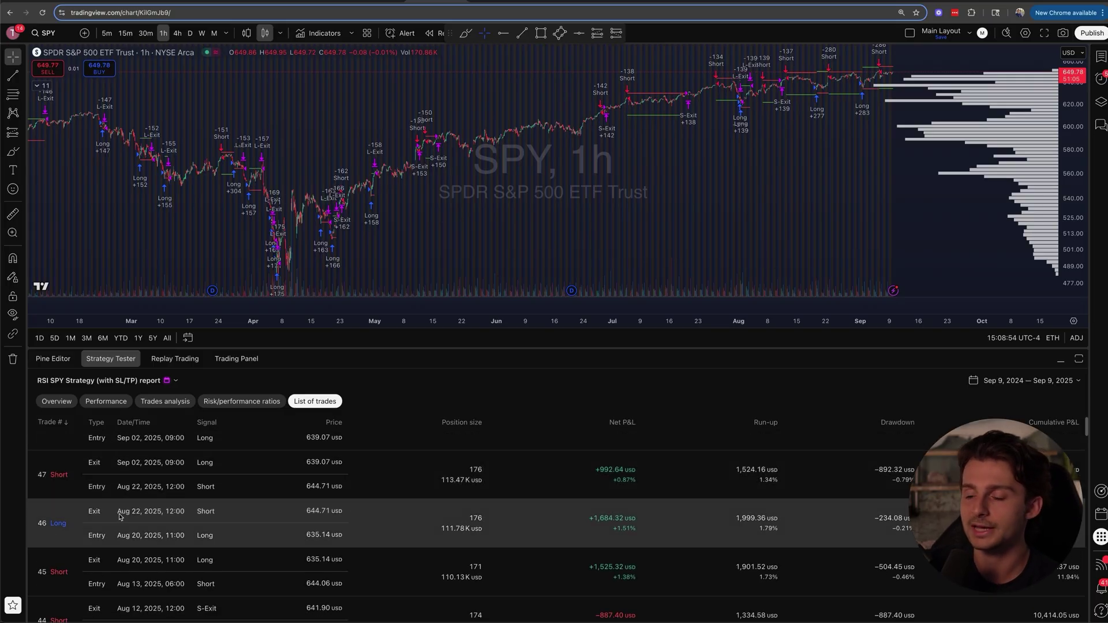
scroll(212, 507, "up", 2)
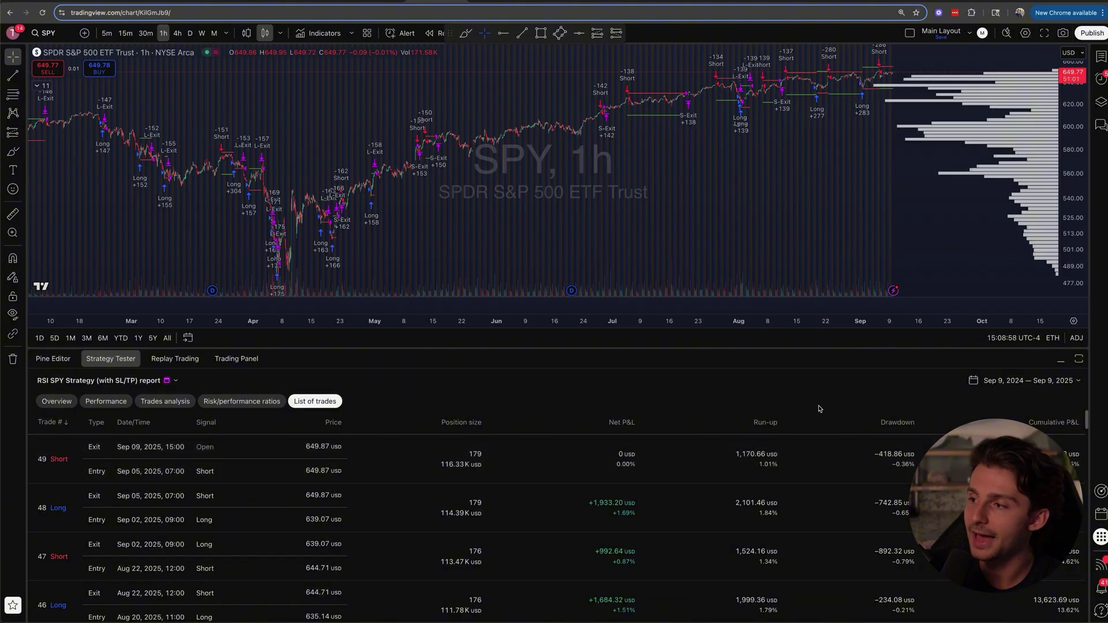
Compare the strategy's backtest overview on the 4-hour and 30-minute timeframes and return the SPY chart to 1 hour.
left_click(114, 382)
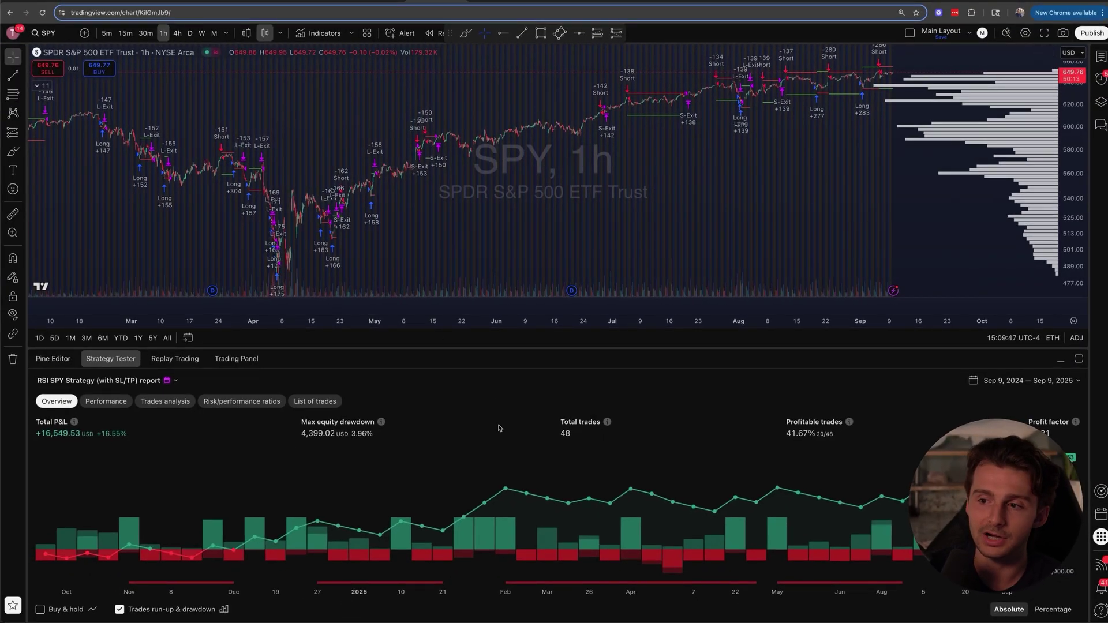
left_click(178, 34)
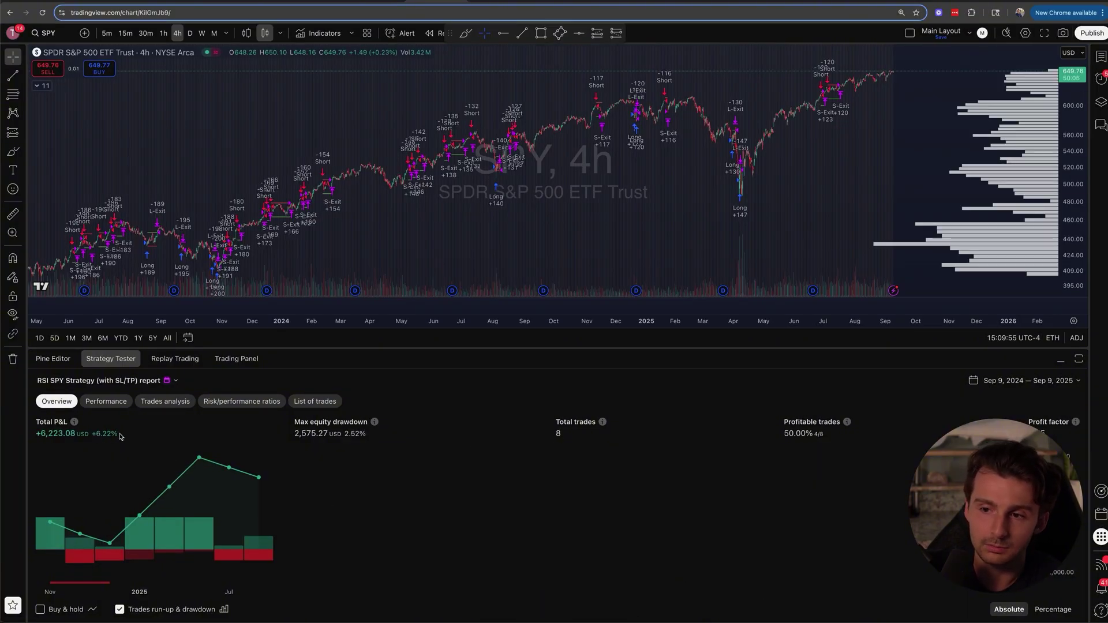
left_click(145, 34)
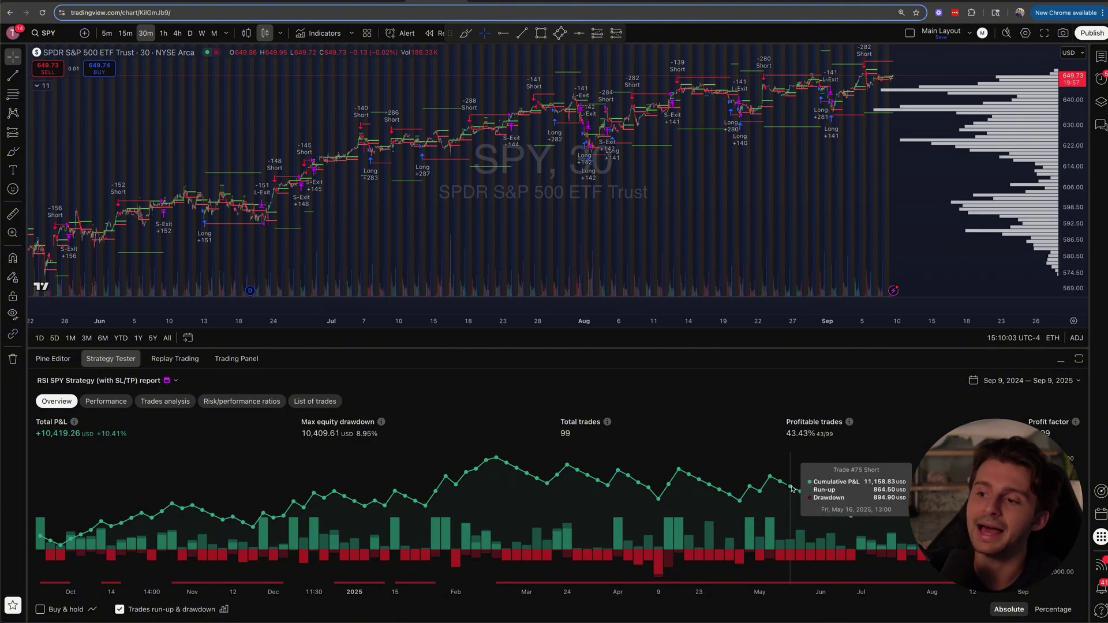
left_click(164, 33)
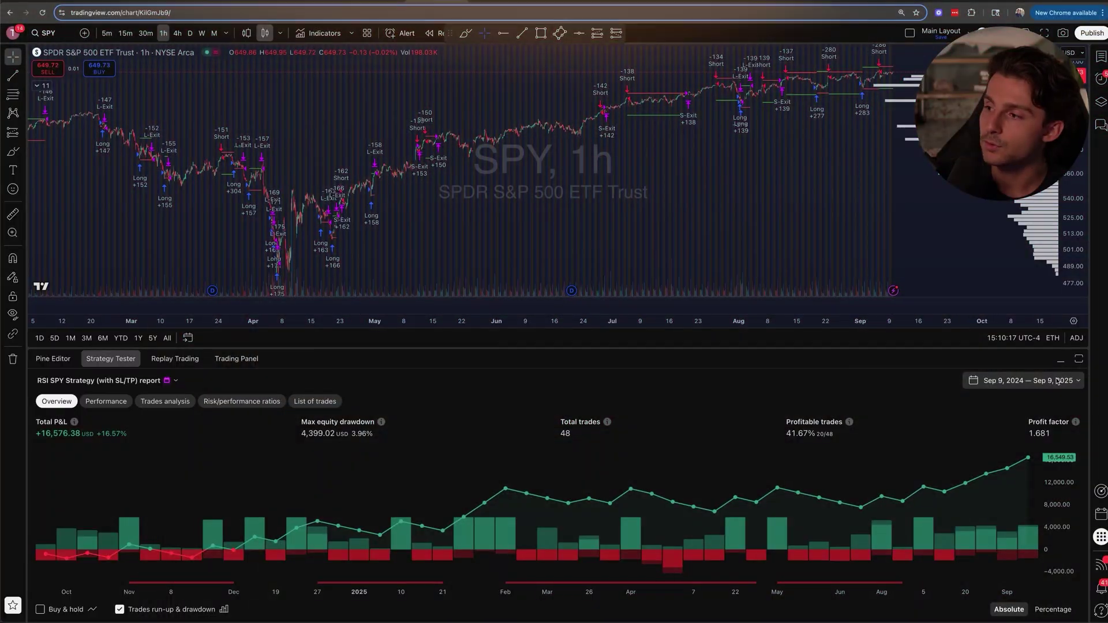
Open the strategy report's date range options, and examine the Premium plan's annual price and features on the TradingView pricing page.
left_click(1058, 382)
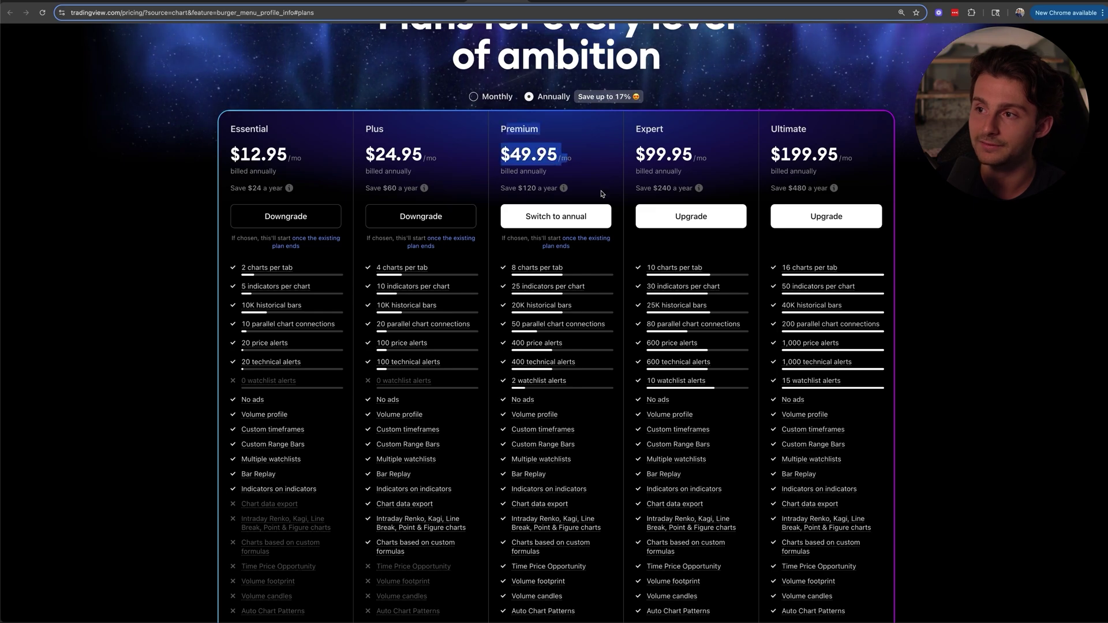
scroll(597, 188, "down", 6)
scroll(590, 306, "up", 2)
scroll(590, 307, "up", 4)
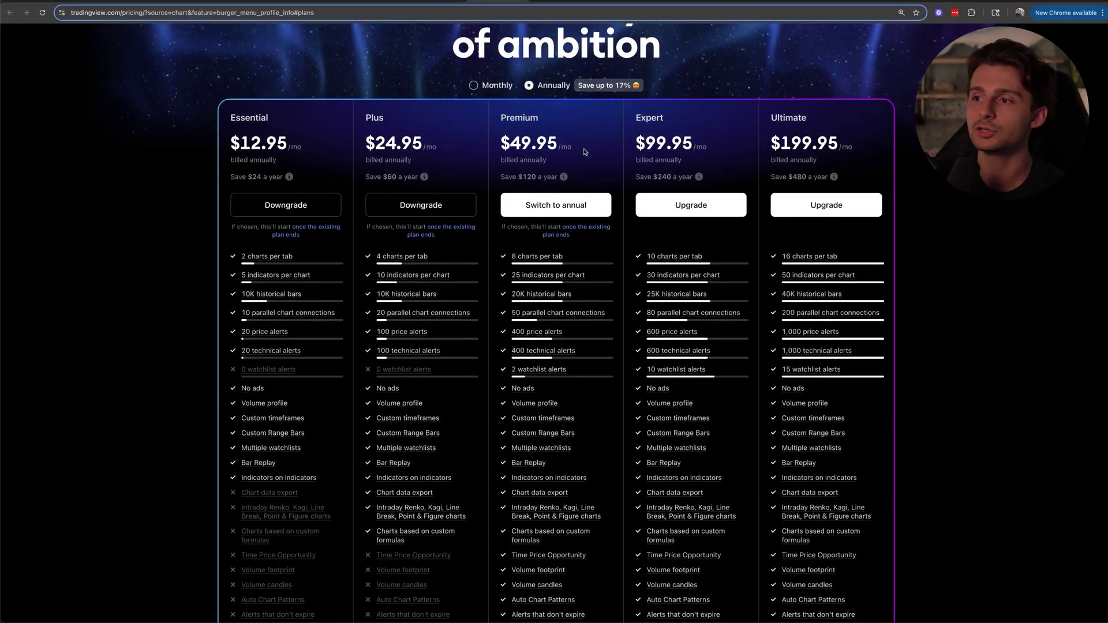
left_click_drag(503, 116, 565, 144)
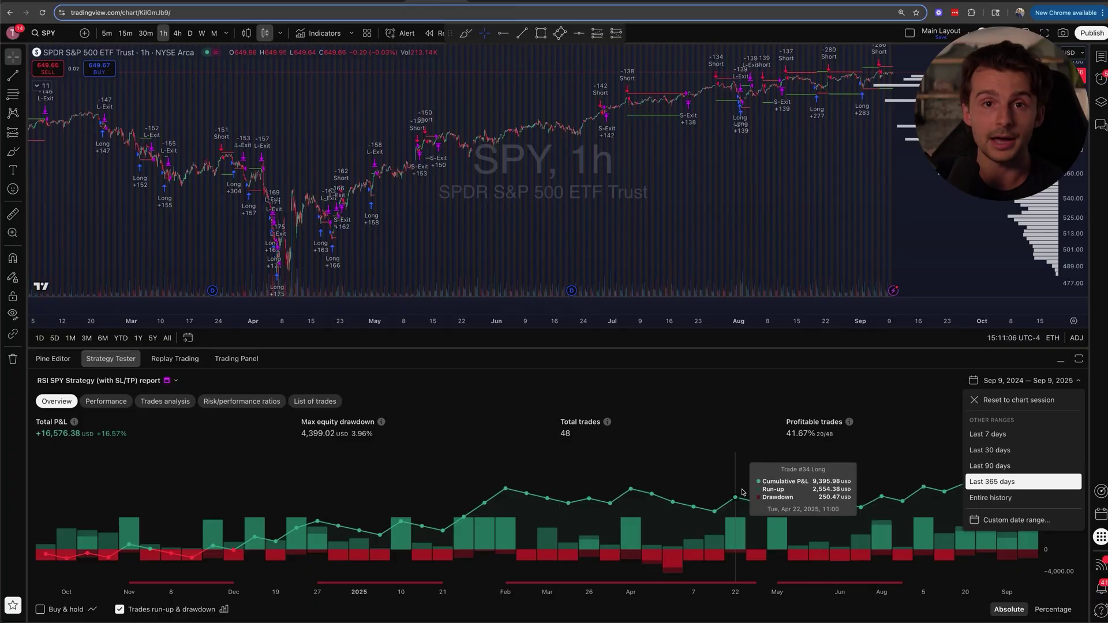
Review the date ranges offered for the SPY strategy report on the chart, and return to the pricing plans page.
left_click(819, 391)
scroll(649, 161, "down", 2)
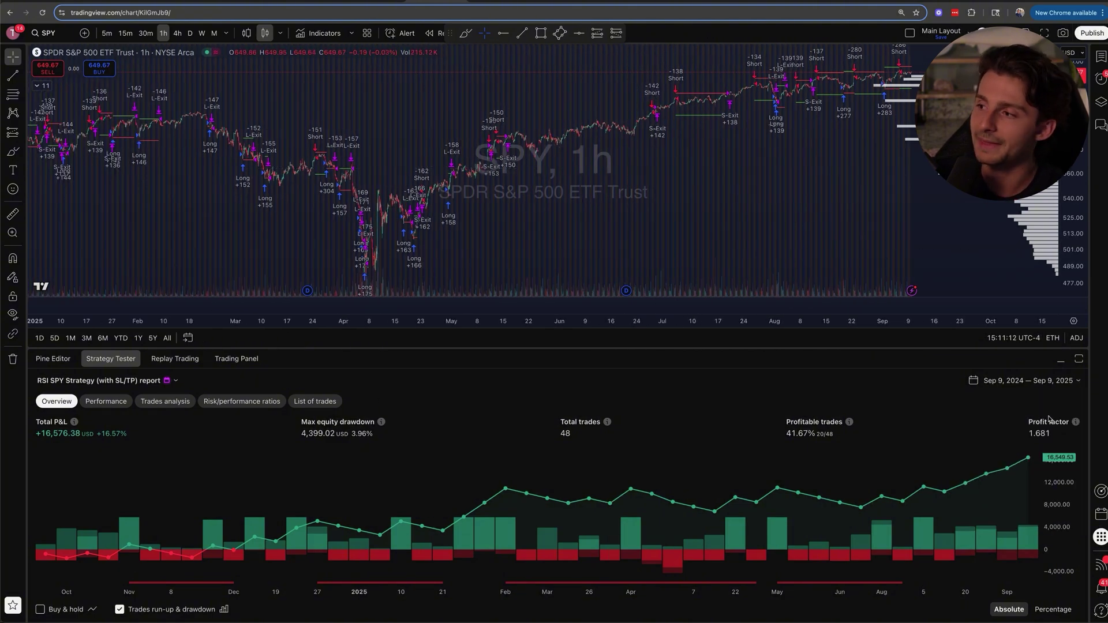
left_click(1051, 382)
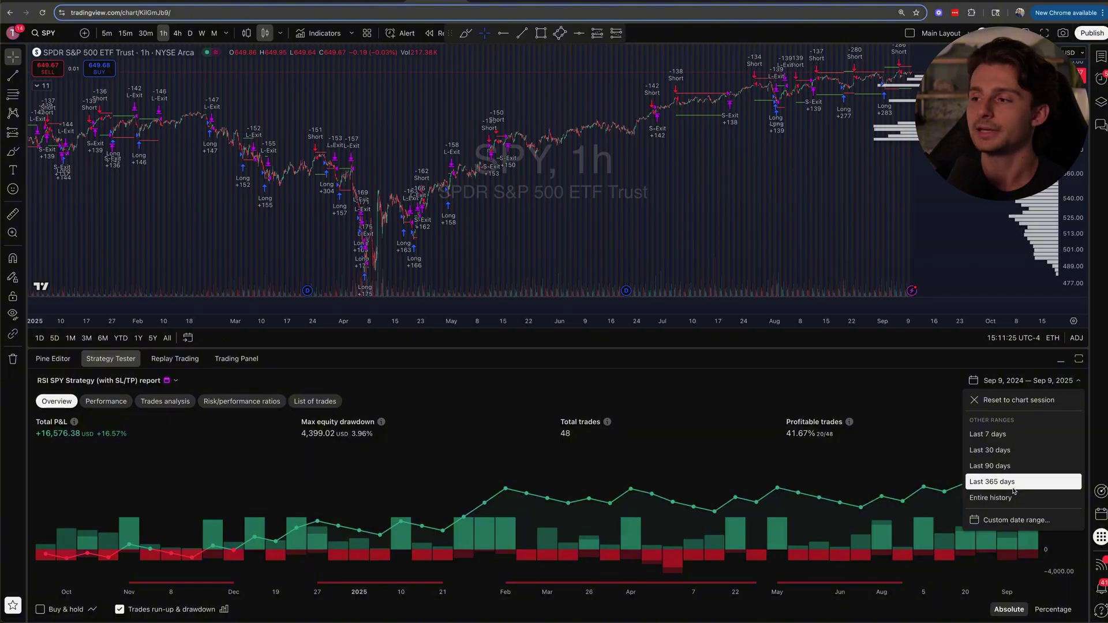
left_click(1065, 383)
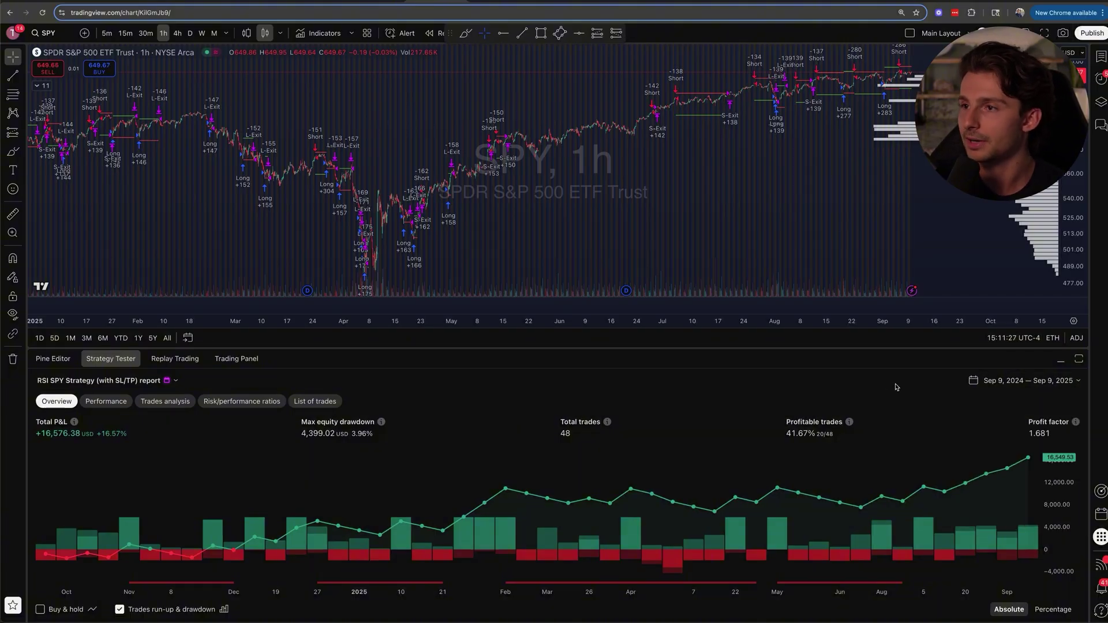
left_click(495, 1)
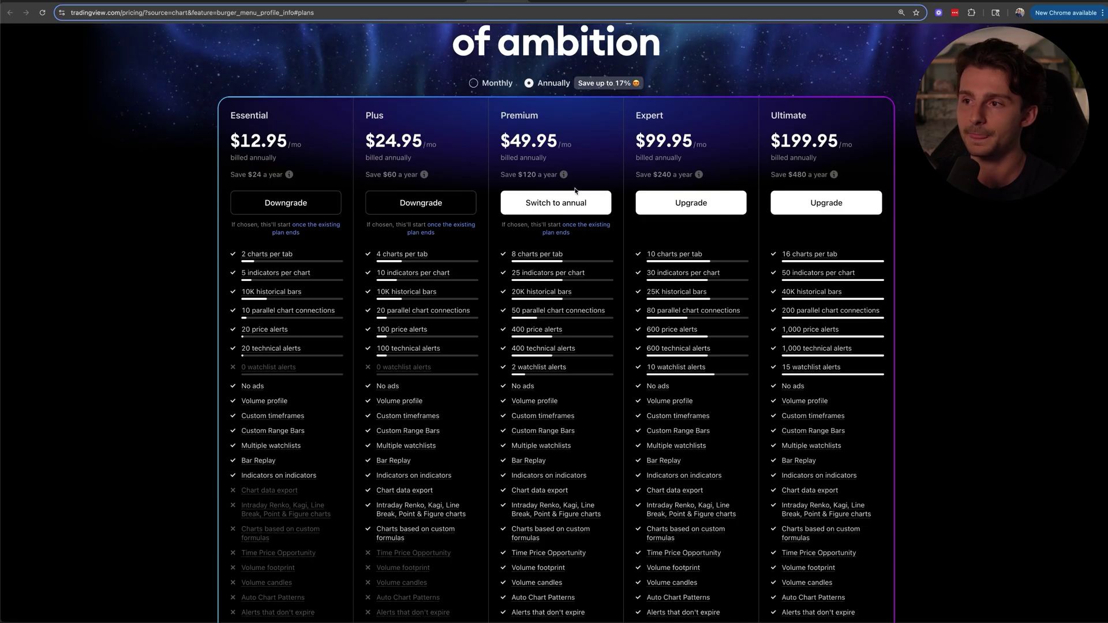